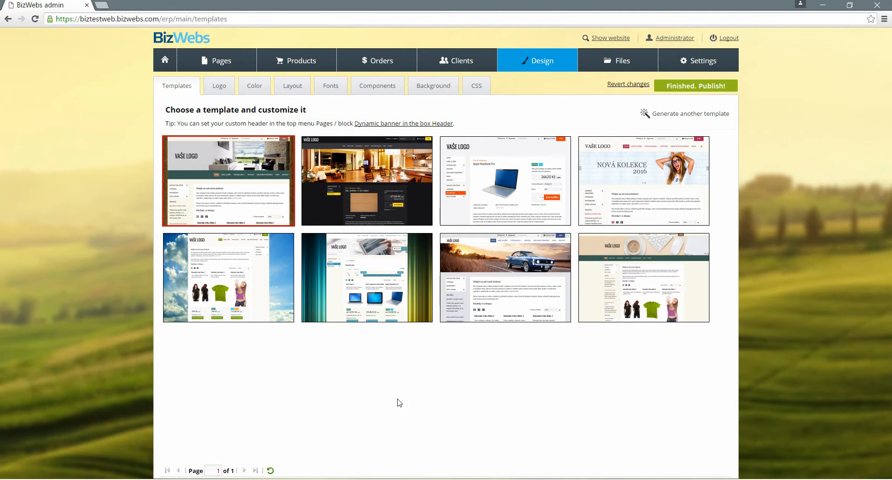
Step: Choose the template with the blue classic car header and publish the confirmed design changes
left_click(471, 292)
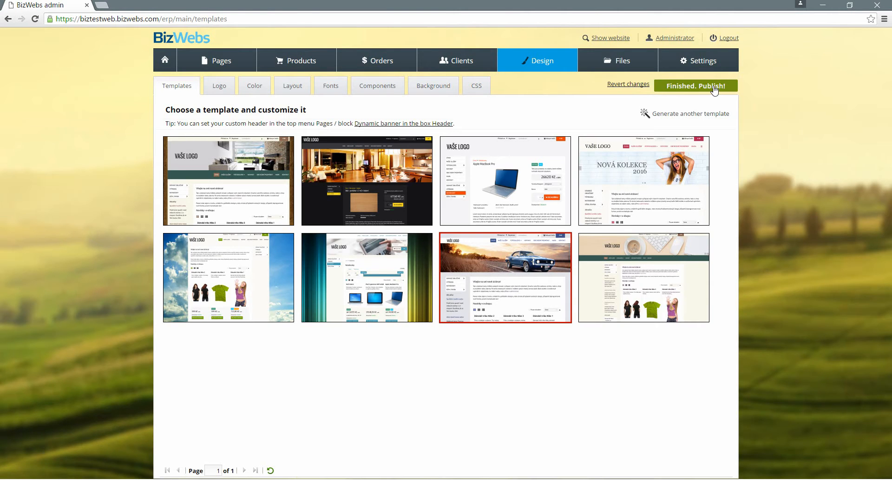
left_click(712, 86)
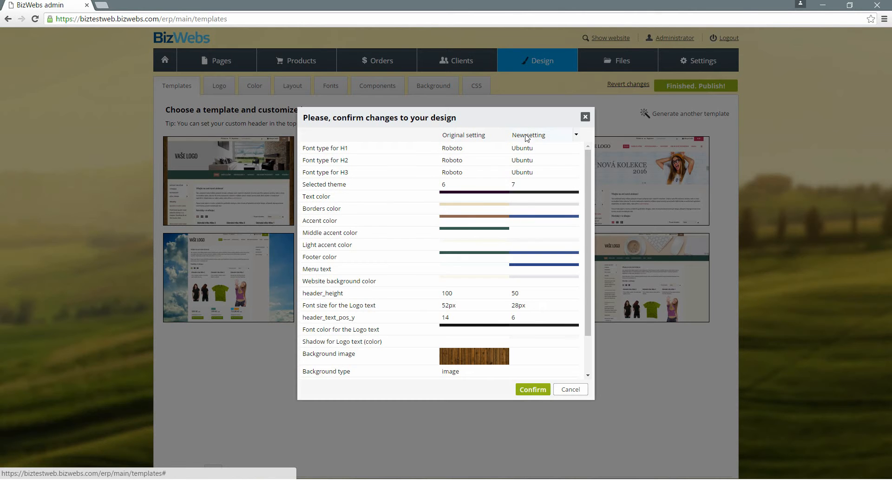
left_click(533, 389)
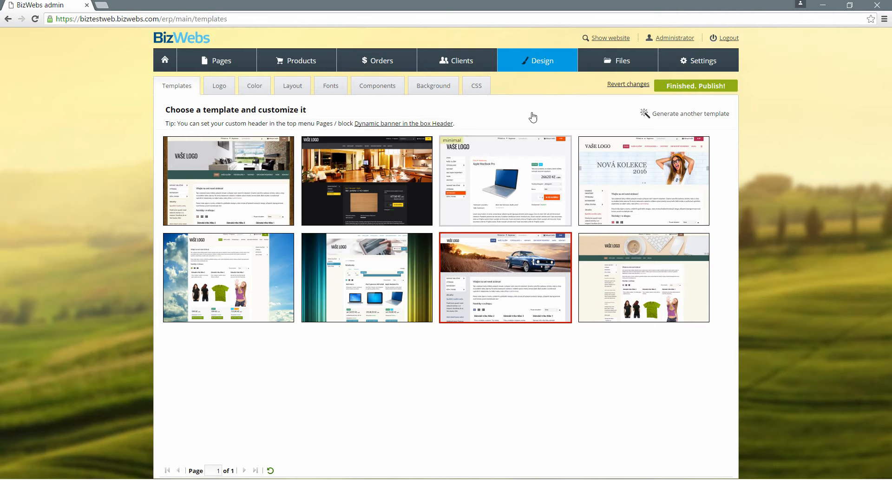
Step: Show the website and look through its page in the newly published design
left_click(599, 39)
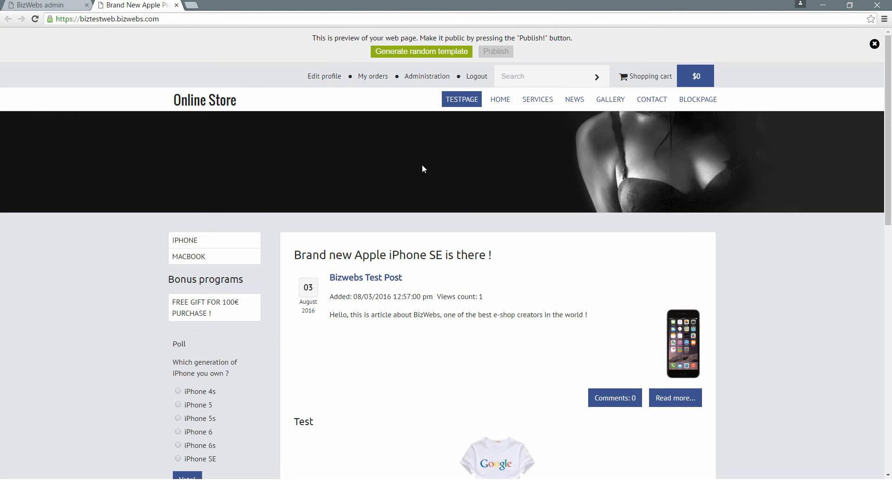
scroll(581, 281, "down", 5)
scroll(580, 309, "up", 5)
Step: Return to the admin templates, choose the nature template with the cloudy sky background, and publish its design changes
left_click(73, 5)
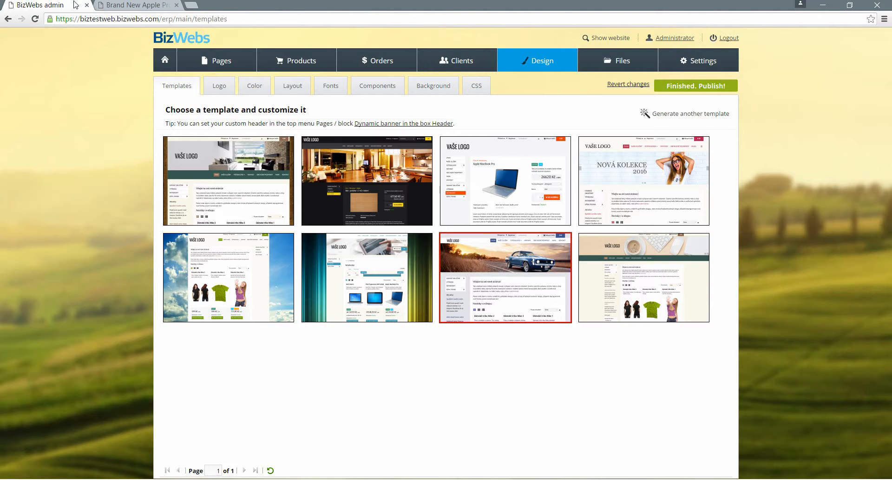
left_click(251, 297)
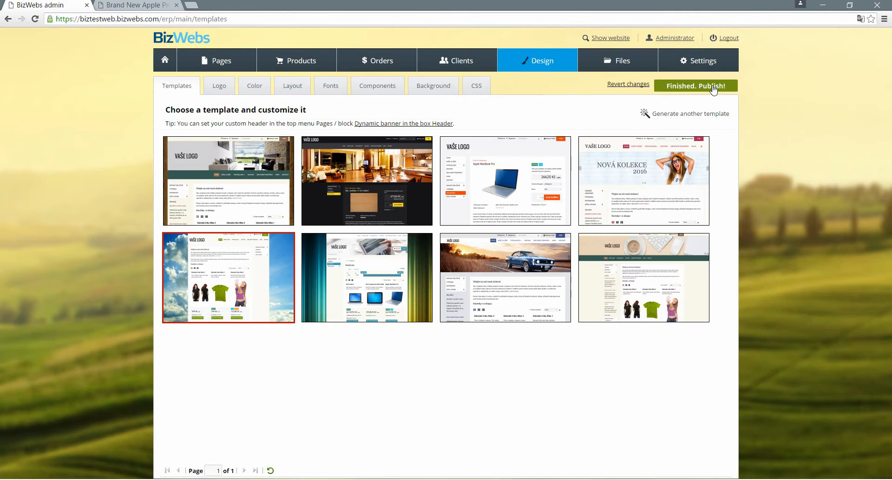
left_click(710, 90)
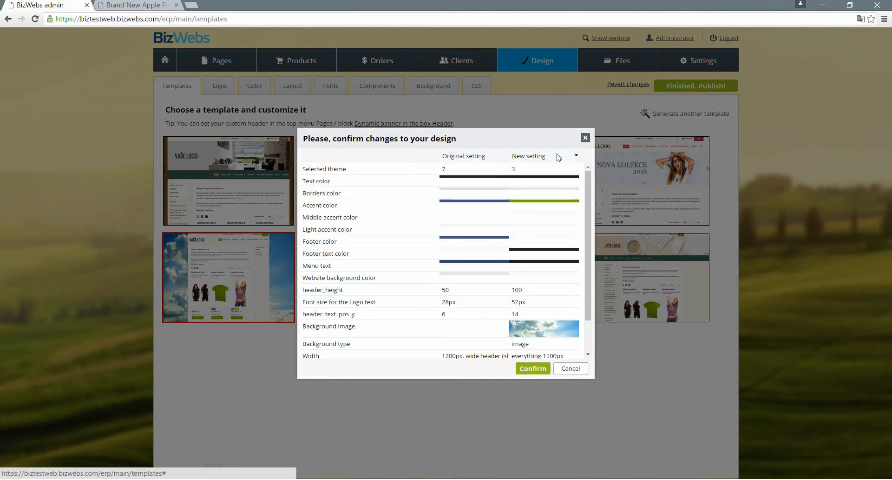
left_click(535, 370)
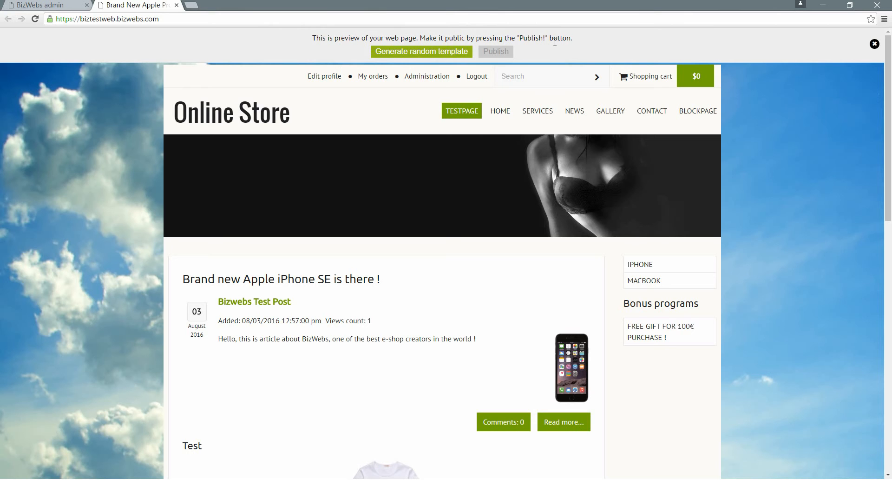
Step: Generate a random template in the website preview and look through the resulting page
left_click(432, 52)
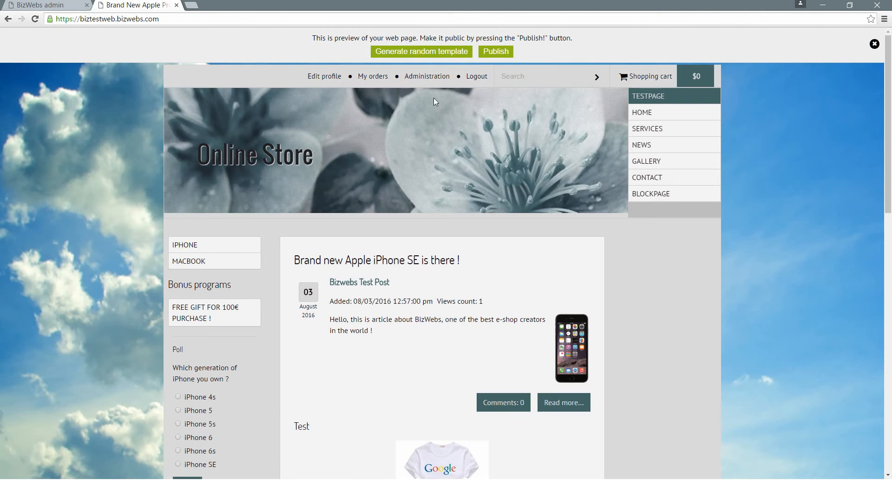
scroll(602, 249, "down", 15)
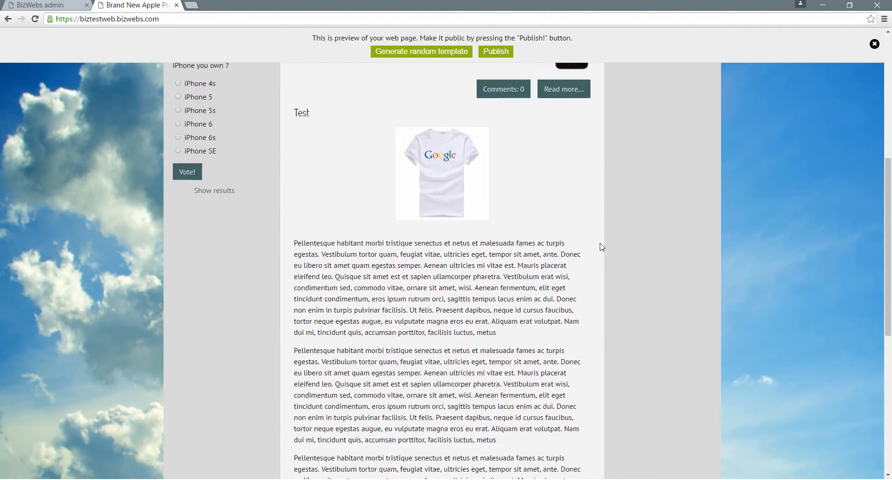
scroll(601, 246, "up", 15)
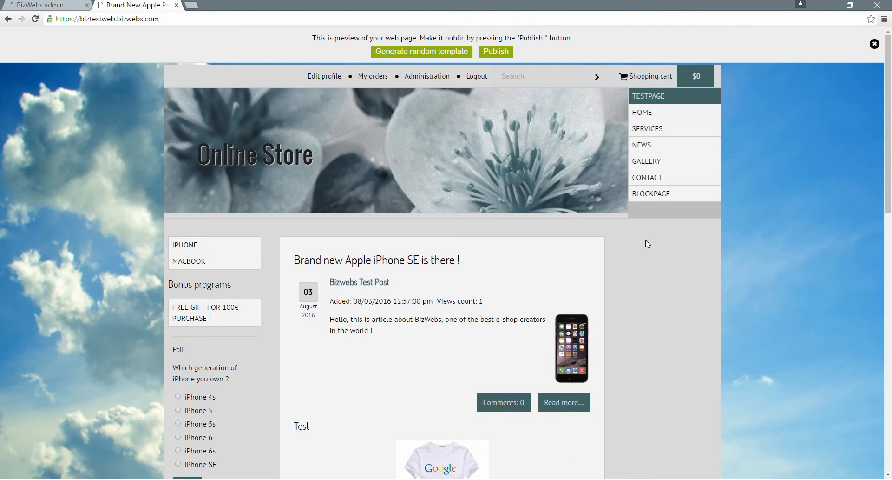
Step: Generate another random template for the website and inspect its header, menu and page content
left_click(414, 50)
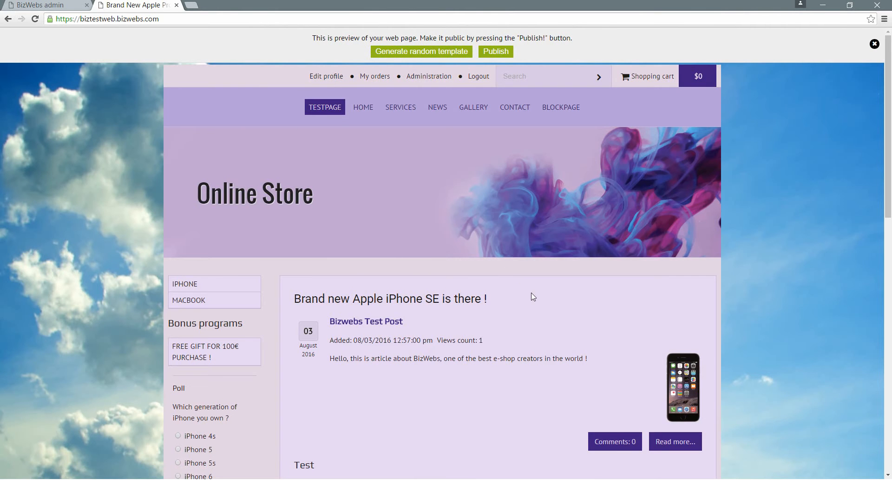
scroll(407, 307, "down", 2)
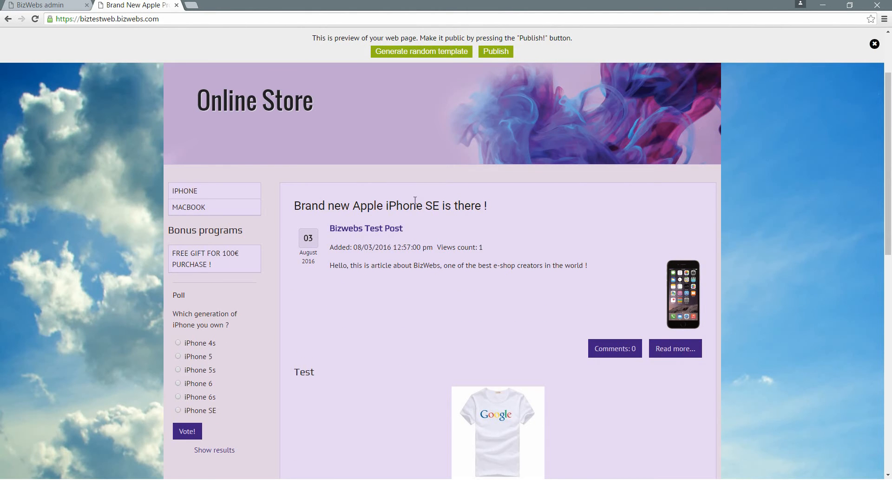
scroll(350, 287, "up", 2)
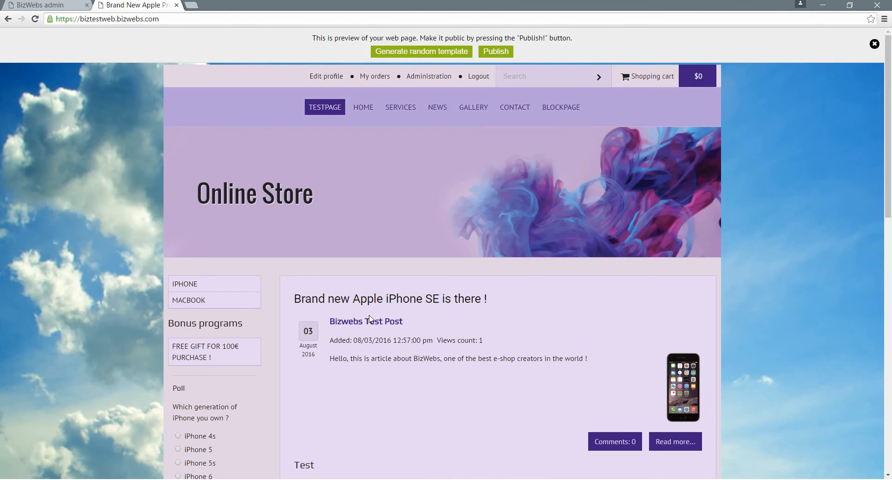
scroll(481, 294, "down", 6)
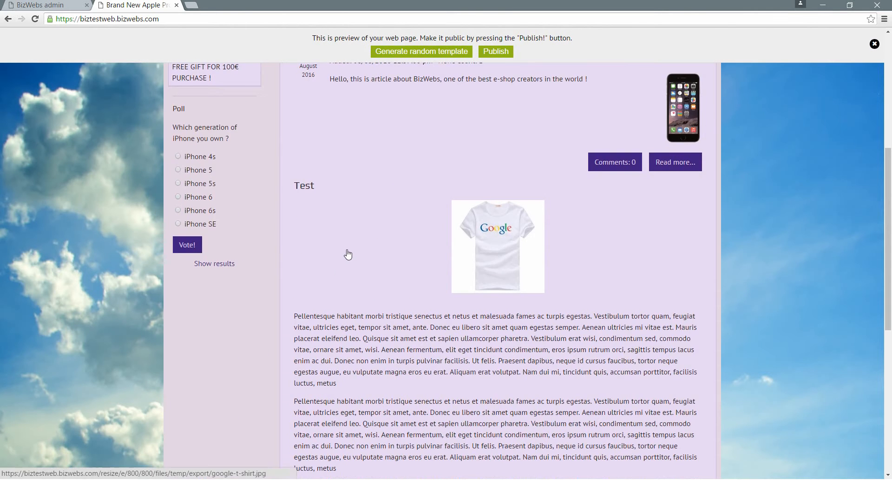
scroll(305, 243, "down", 5)
scroll(388, 328, "up", 5)
scroll(387, 328, "up", 6)
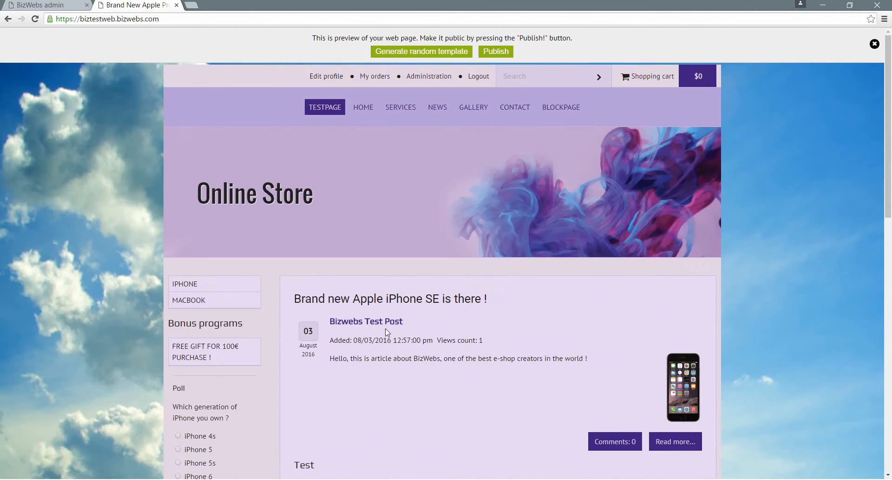
Step: Choose the template with the wooden background in the admin, publish its design changes, and reload the website preview
left_click(41, 4)
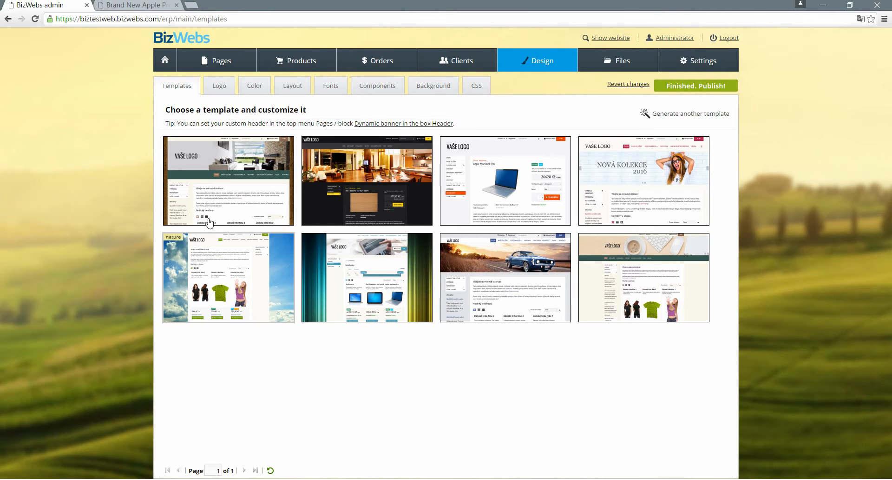
left_click(246, 171)
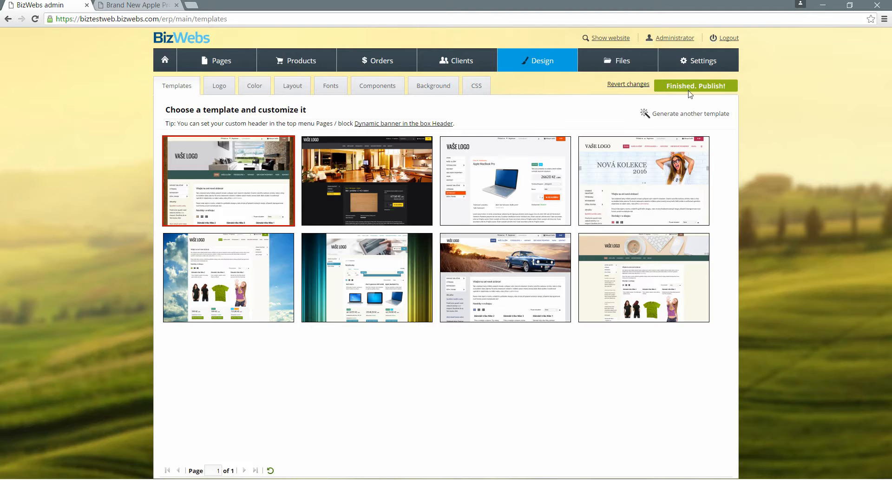
left_click(696, 86)
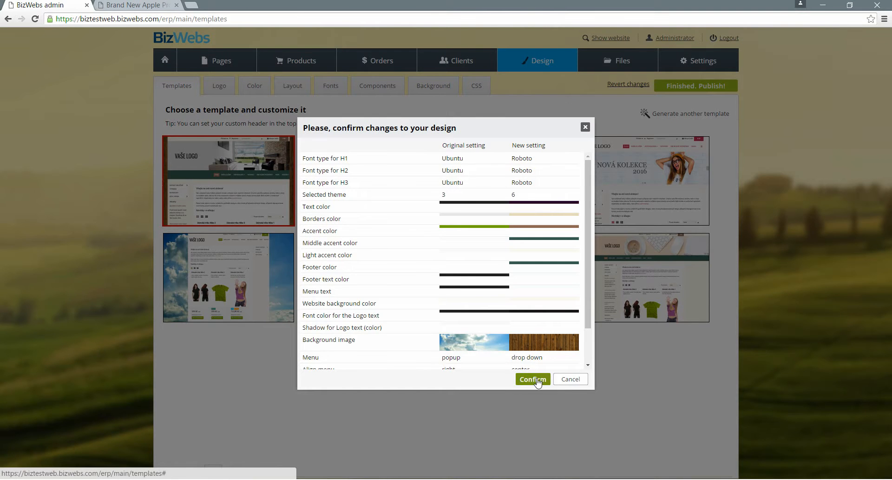
left_click(533, 379)
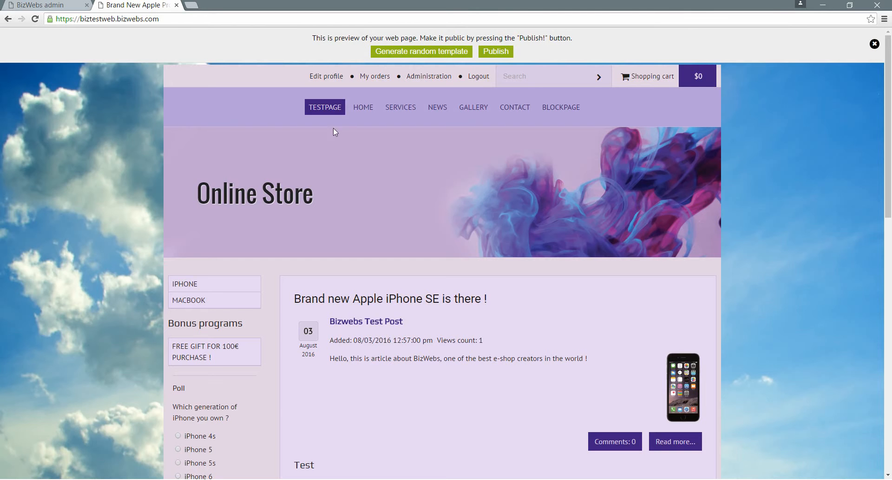
key("F5")
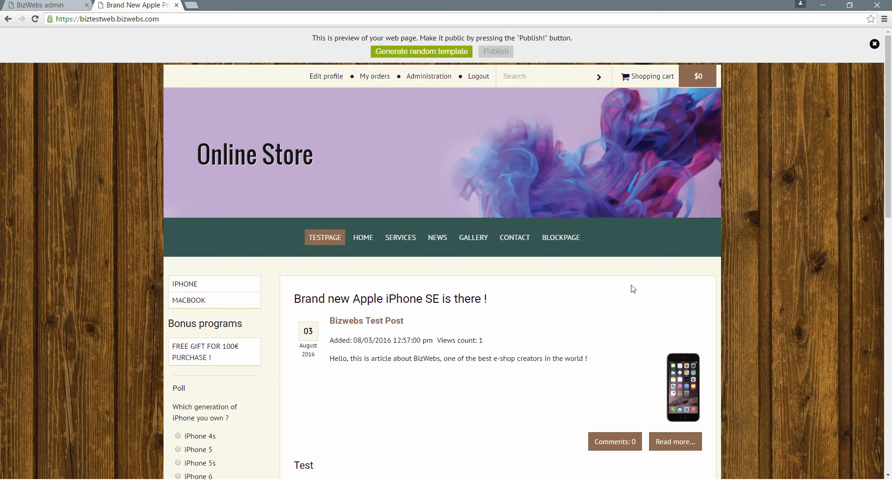
Step: In the US global blocks, delete the Random header dynamic banner and activate the remaining banner with Slide 1, Slide 2, Slide 3
left_click(47, 5)
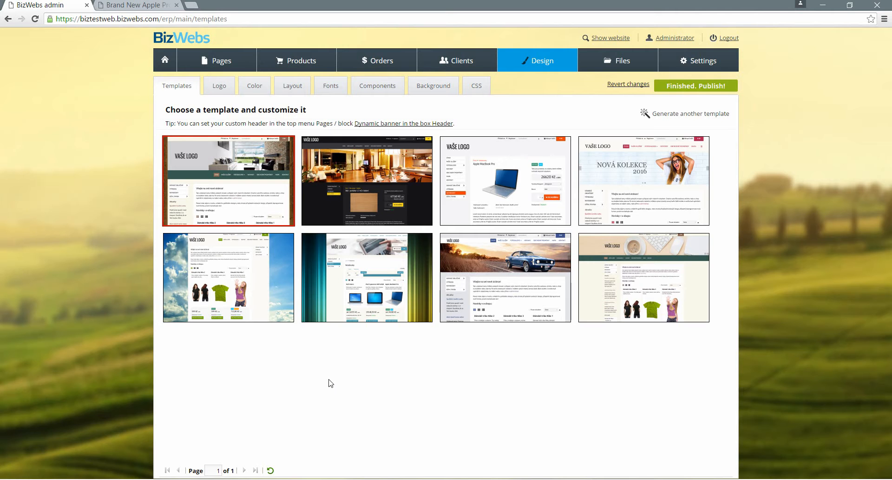
left_click(226, 56)
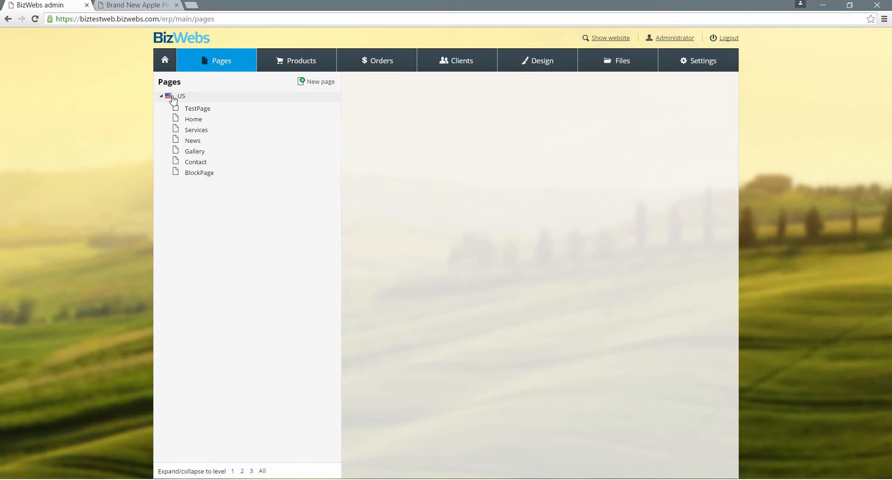
left_click(174, 101)
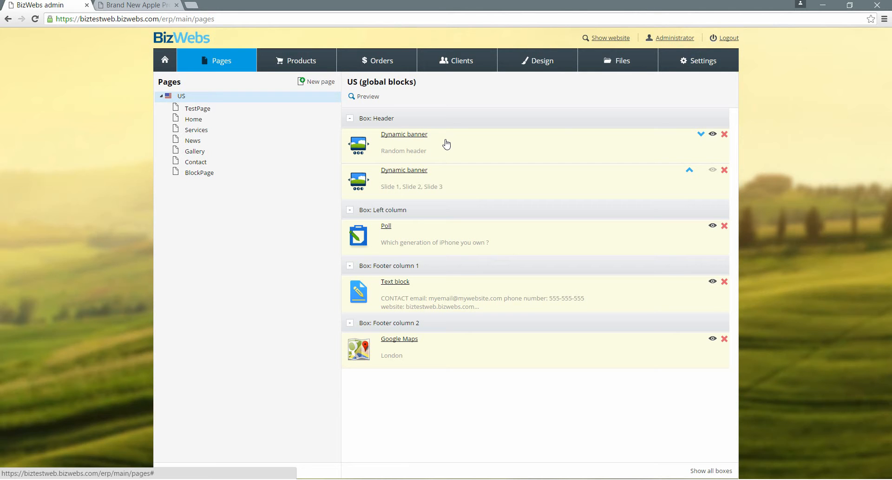
left_click(724, 135)
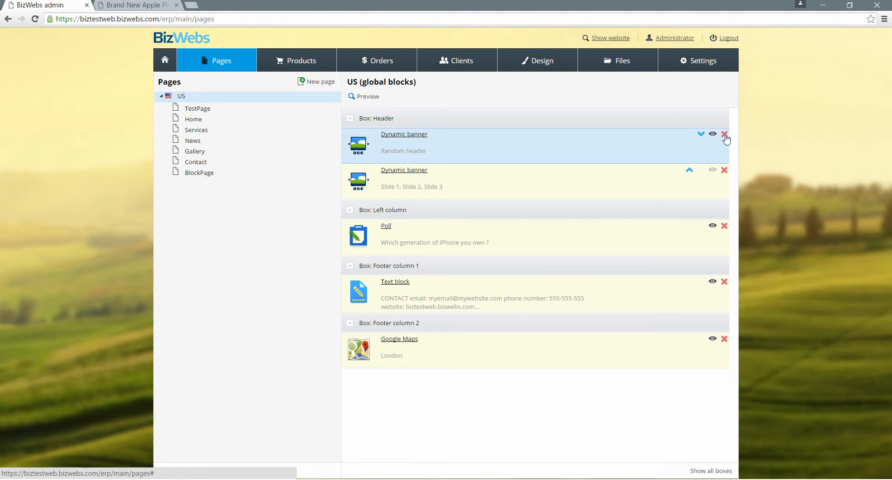
left_click(408, 269)
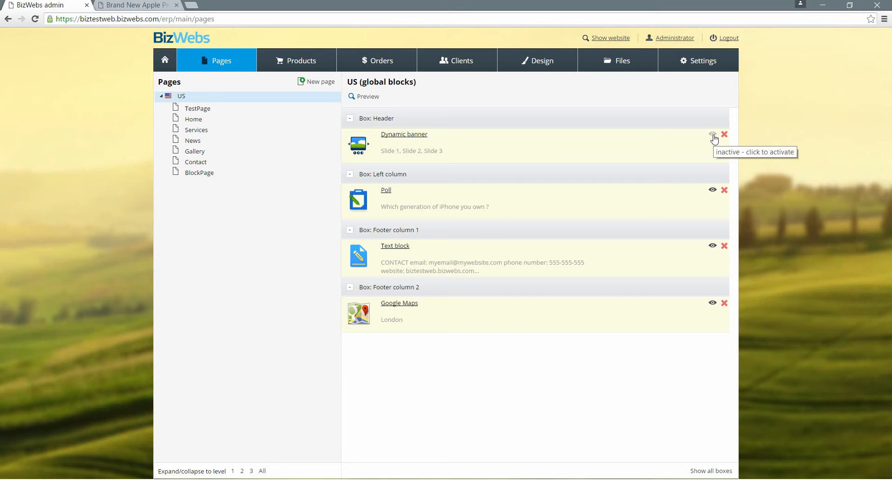
left_click(714, 135)
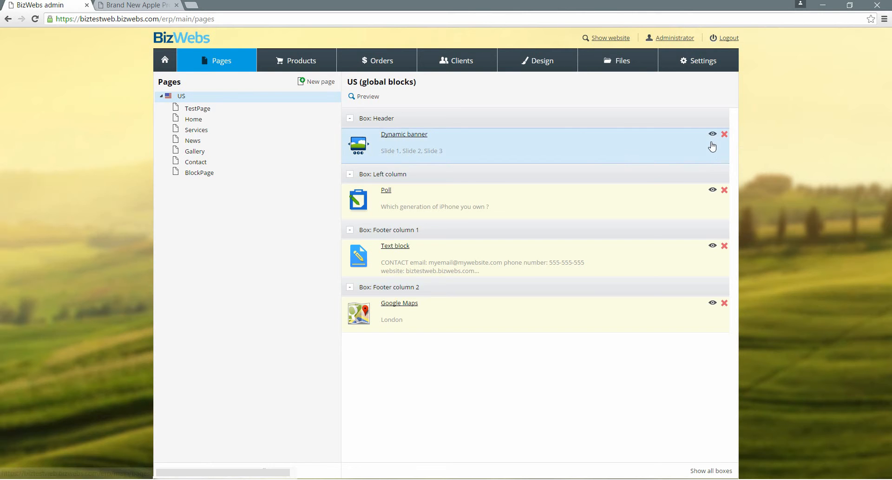
Step: In the header's dynamic banner, set the image of Slide 1 to 001_e.jpg and of Slide 2 to 002_e.jpg, saving each frame
left_click(454, 144)
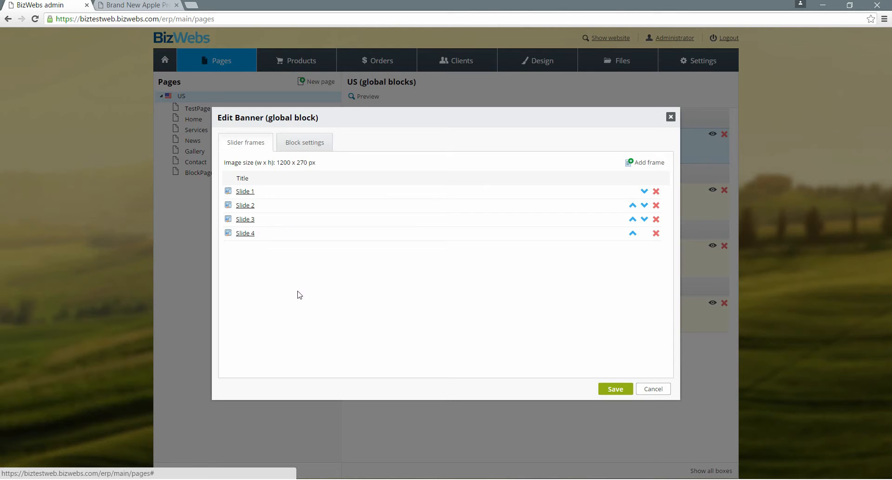
left_click(265, 195)
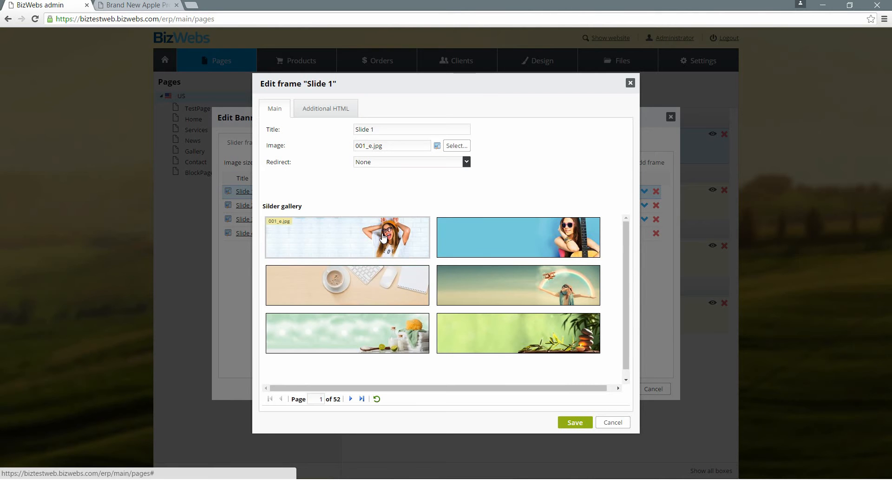
left_click(383, 237)
left_click(565, 422)
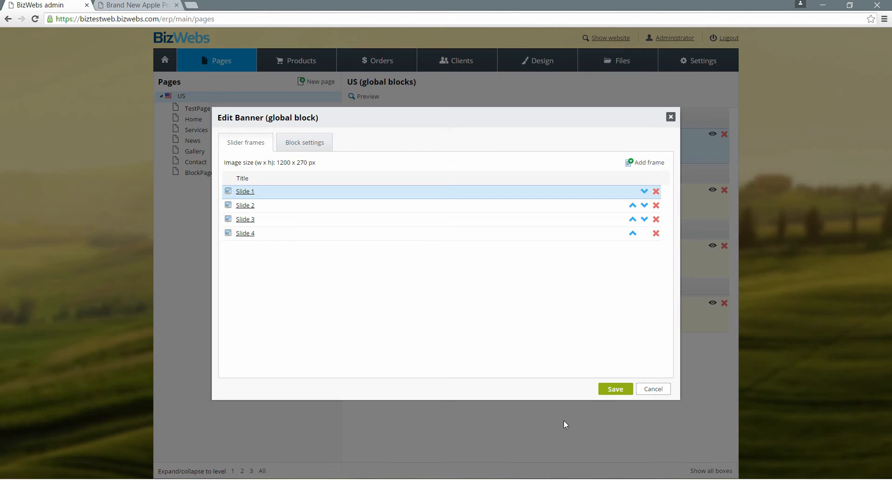
left_click(339, 206)
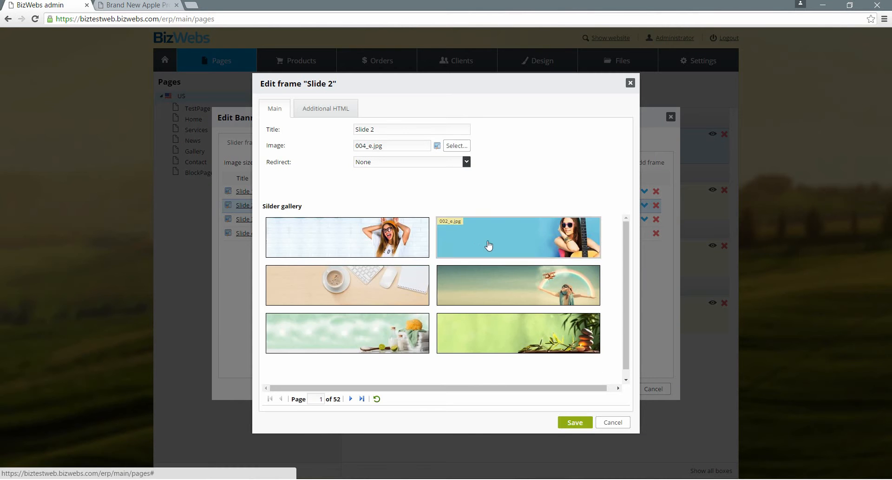
left_click(488, 247)
left_click(575, 422)
Step: Set the banner image of Slide 3 to 003_e.jpg and of Slide 4 to 004_e.jpg, saving each frame
left_click(330, 220)
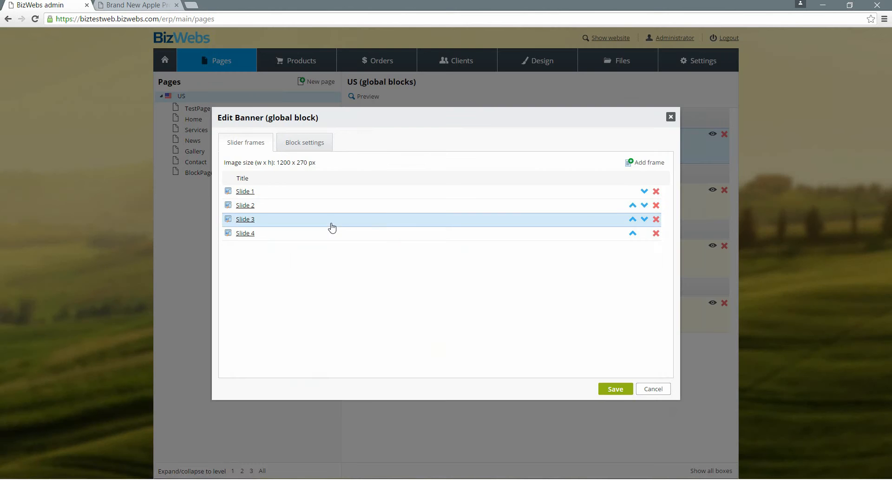
left_click(354, 289)
left_click(572, 421)
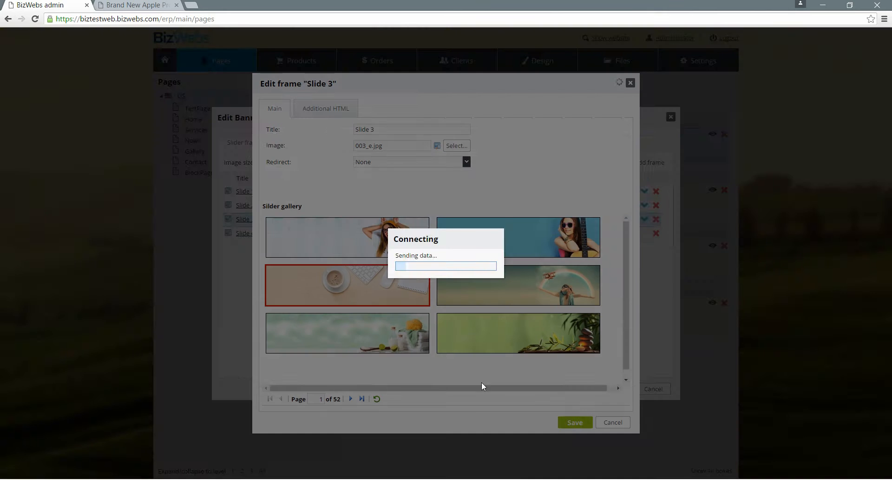
left_click(291, 238)
left_click(514, 292)
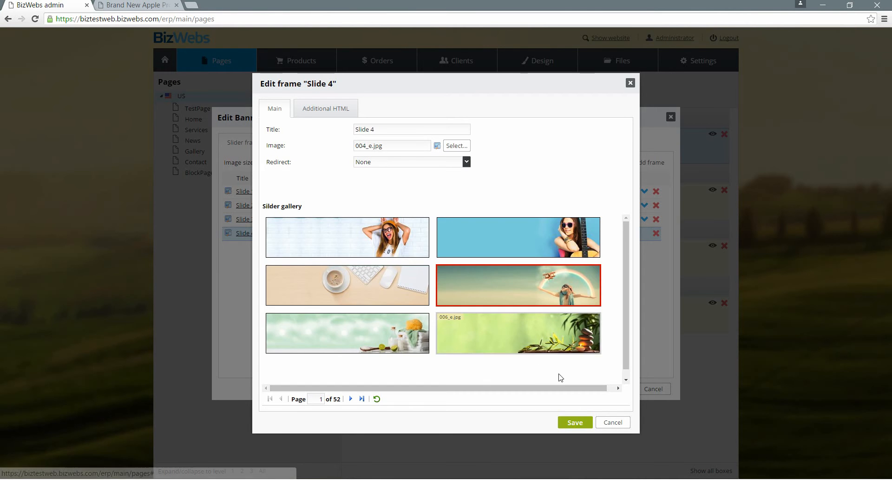
left_click(582, 423)
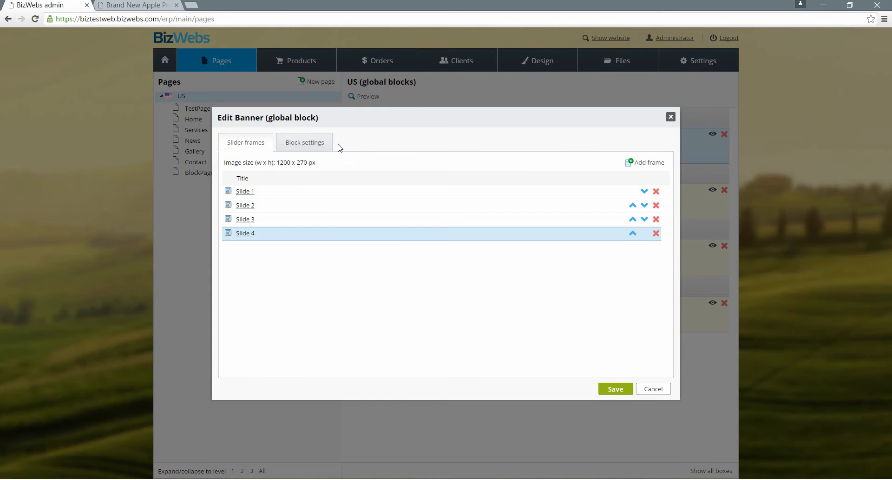
Step: Set the header banner's theme to Empty, save the block, and reload the website to check the banner
left_click(319, 146)
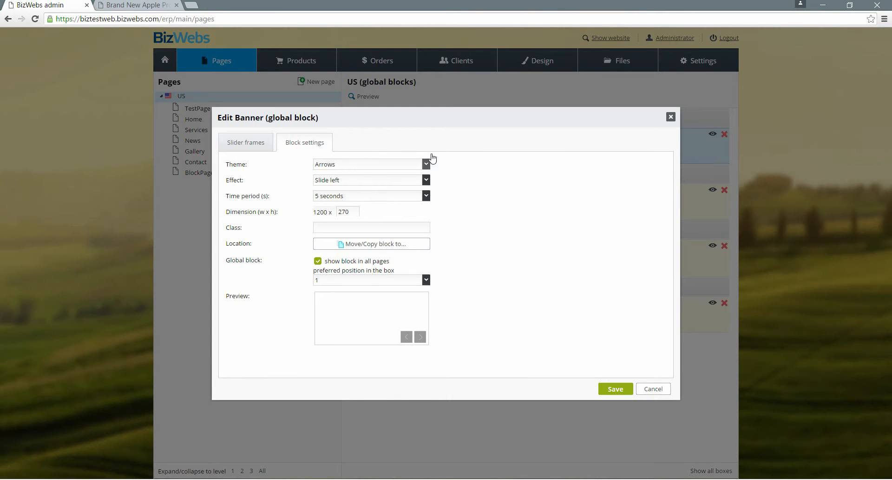
left_click(425, 164)
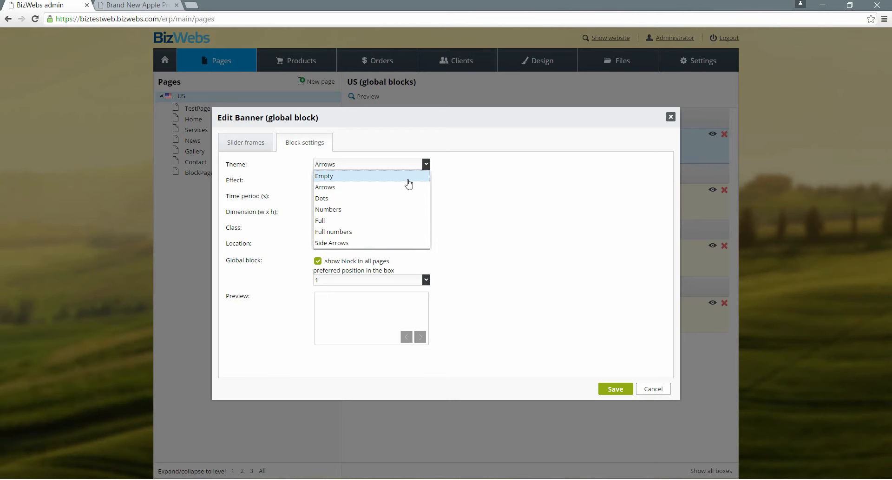
left_click(408, 184)
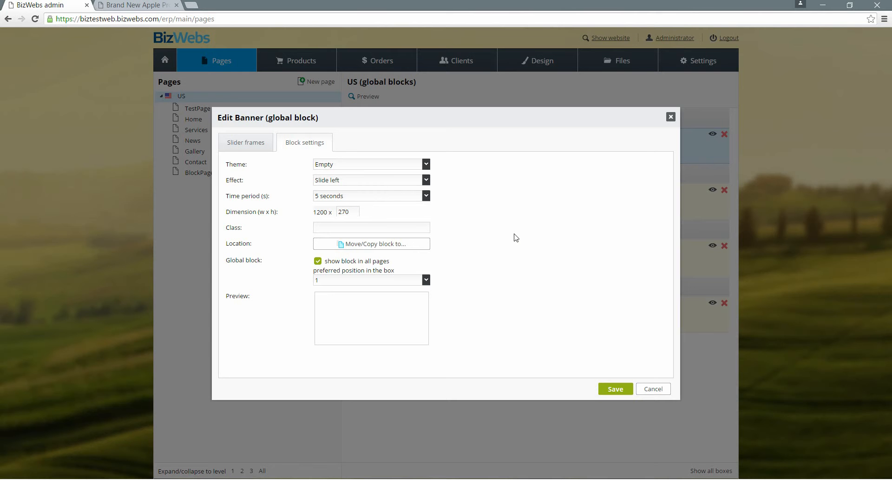
left_click(615, 393)
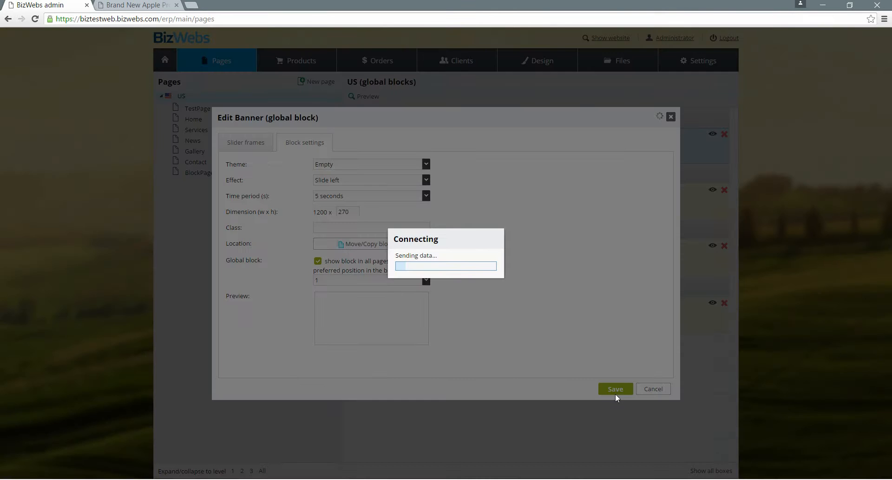
left_click(132, 5)
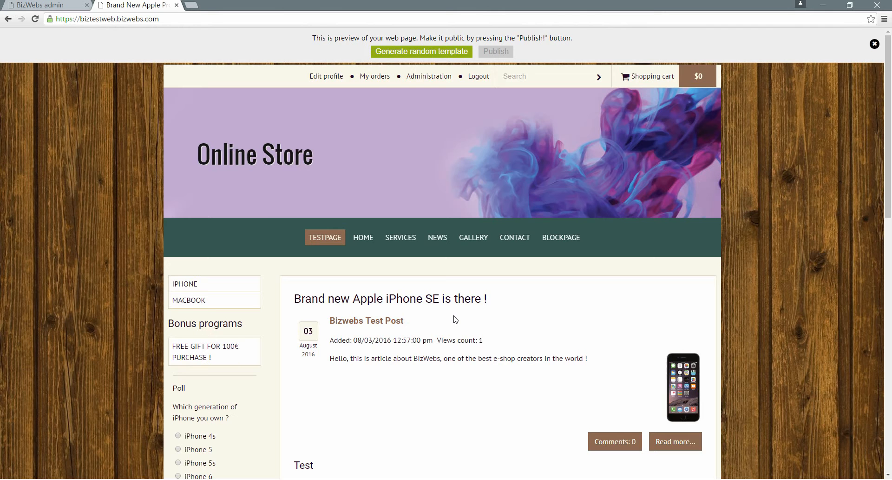
key("F5")
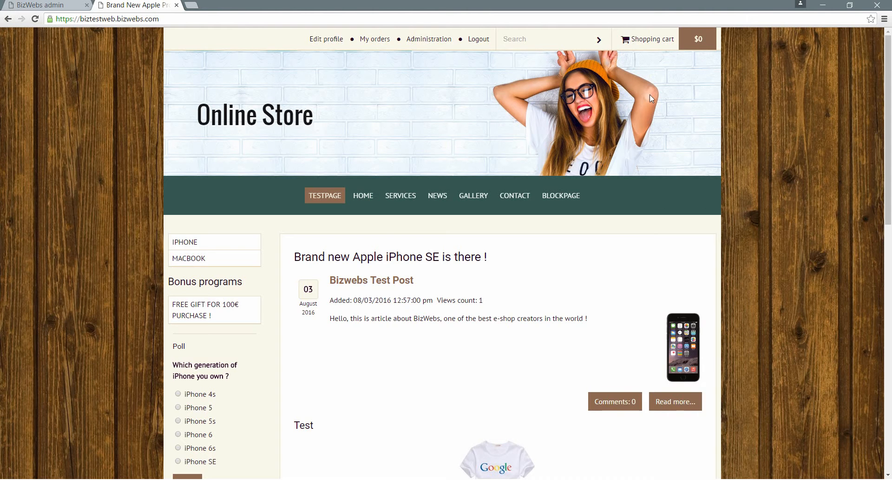
Step: In the admin's logo design settings, set the text logo's title shadow to 7px
left_click(30, 5)
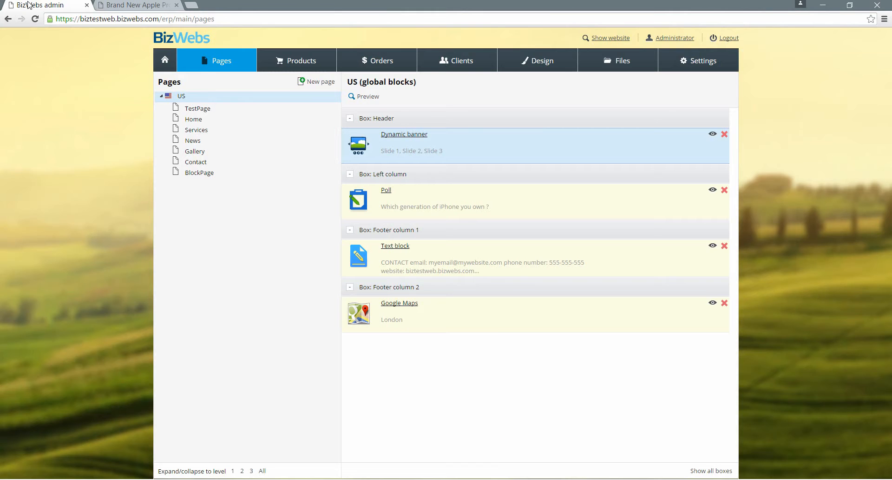
left_click(528, 62)
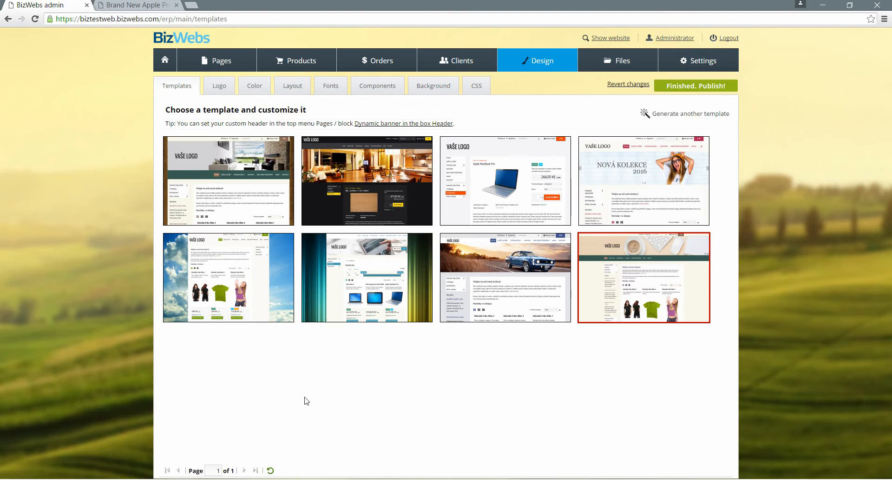
left_click(225, 90)
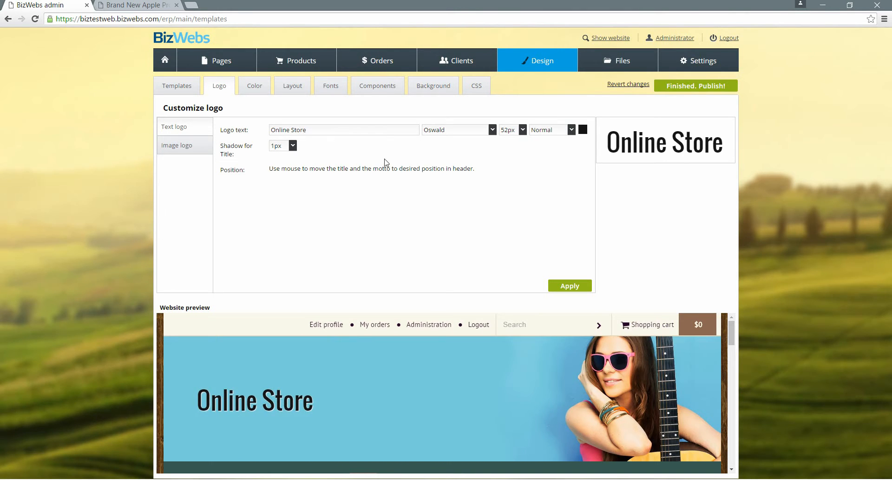
left_click(293, 146)
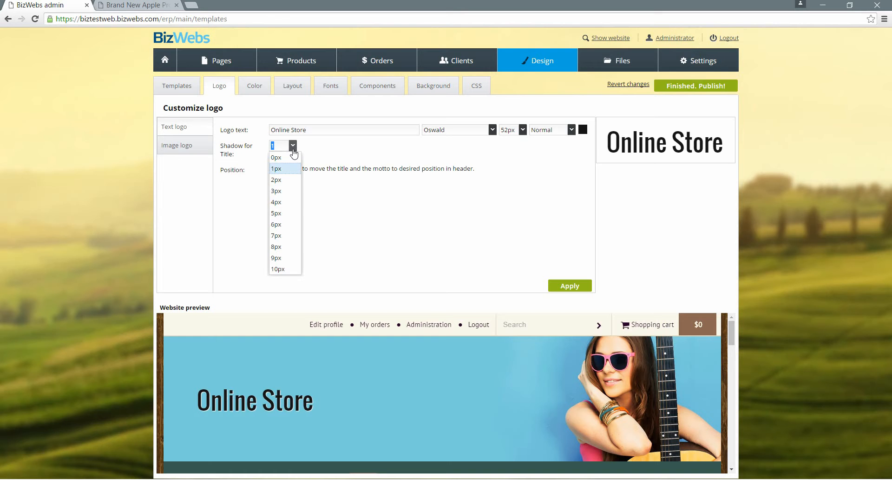
left_click(284, 235)
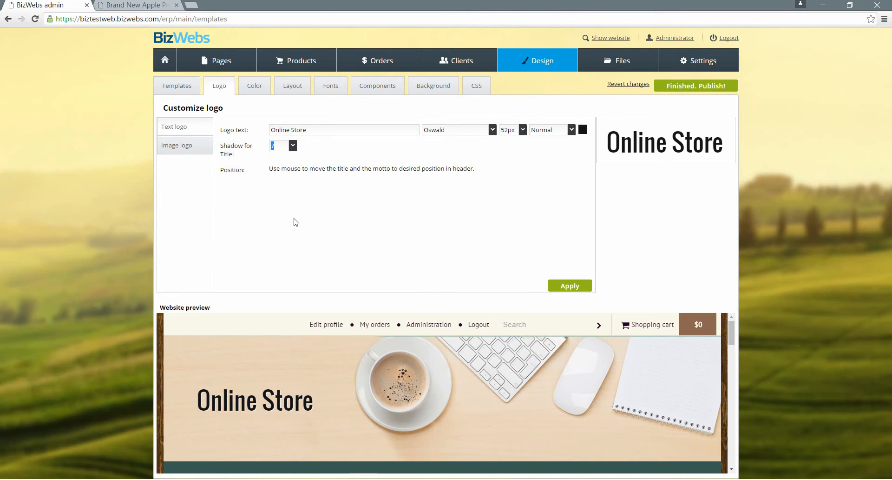
Step: Set the Online Store logo text to the Georgia font at 44px in Italics
left_click(466, 132)
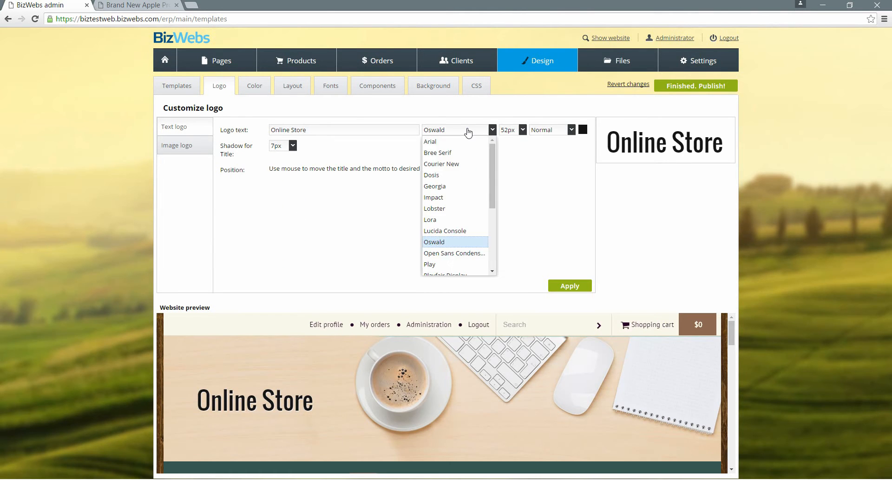
scroll(467, 168, "down", 2)
scroll(469, 170, "down", 1)
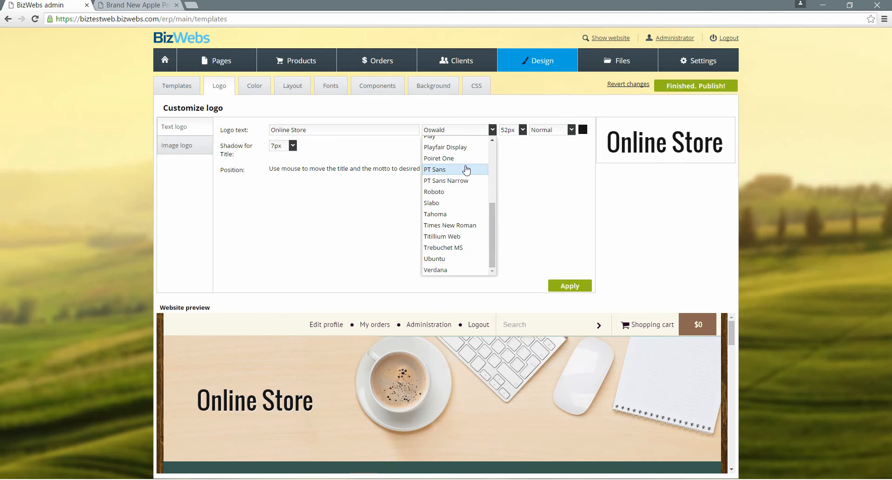
scroll(466, 214, "up", 4)
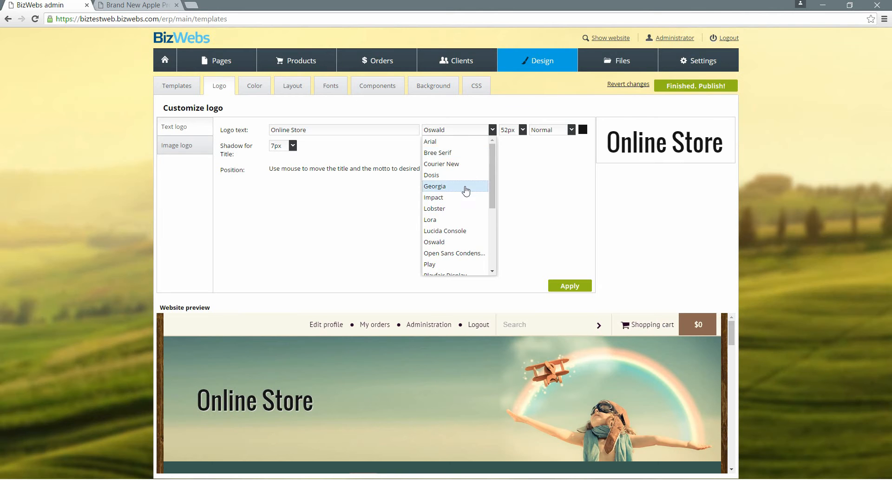
left_click(467, 188)
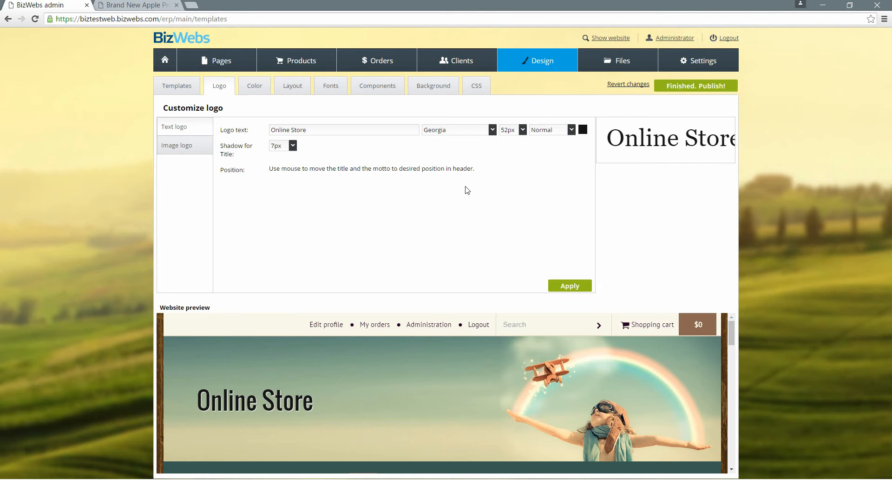
left_click(517, 132)
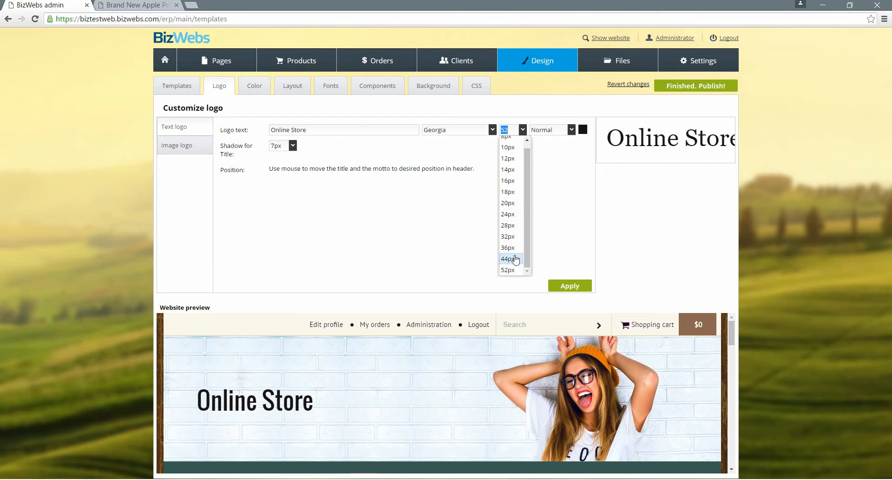
left_click(516, 259)
left_click(571, 130)
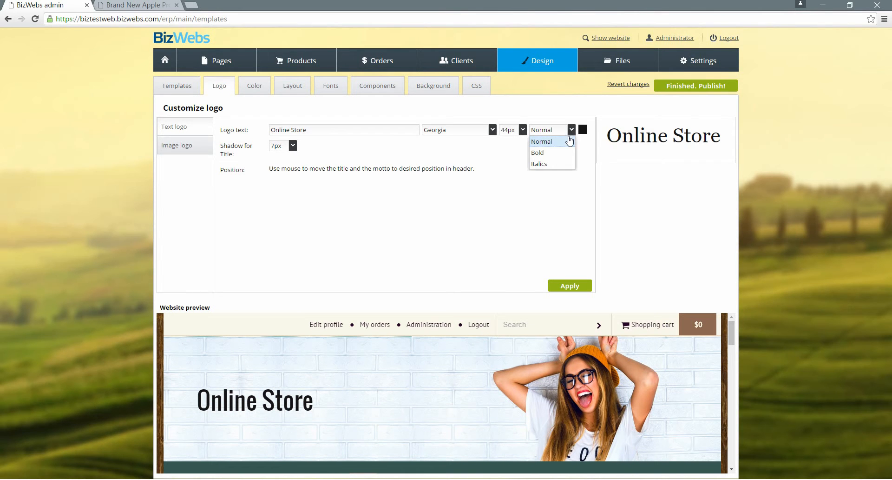
left_click(557, 166)
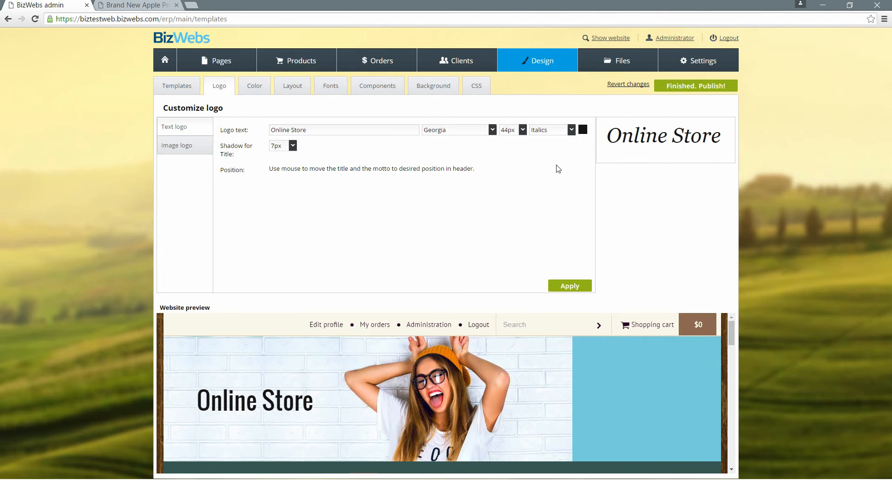
Step: Set the logo text color to #0C0317 and apply the logo changes
left_click(583, 129)
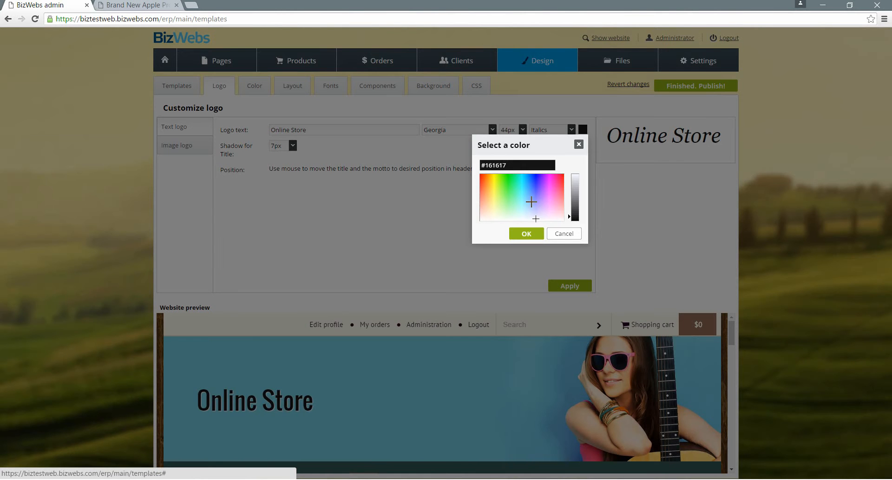
mouse_move(531, 202)
left_mouse_down()
mouse_move(553, 184)
mouse_move(542, 180)
left_mouse_up()
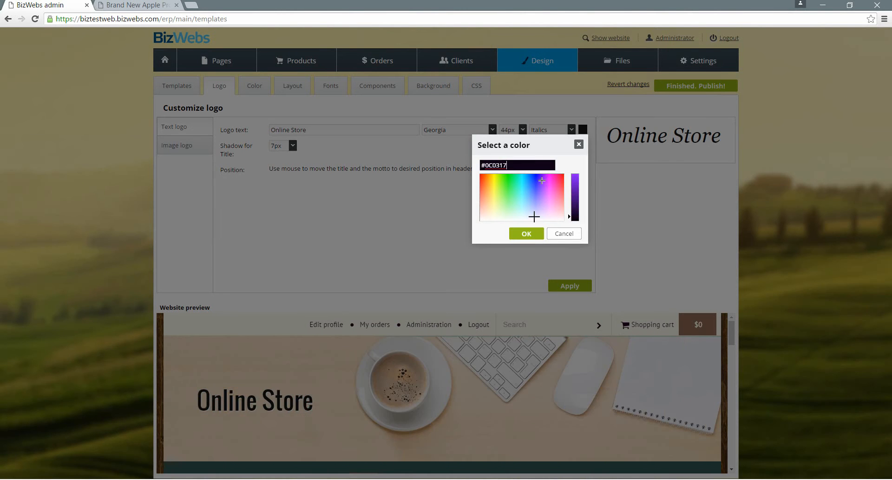
left_click(533, 235)
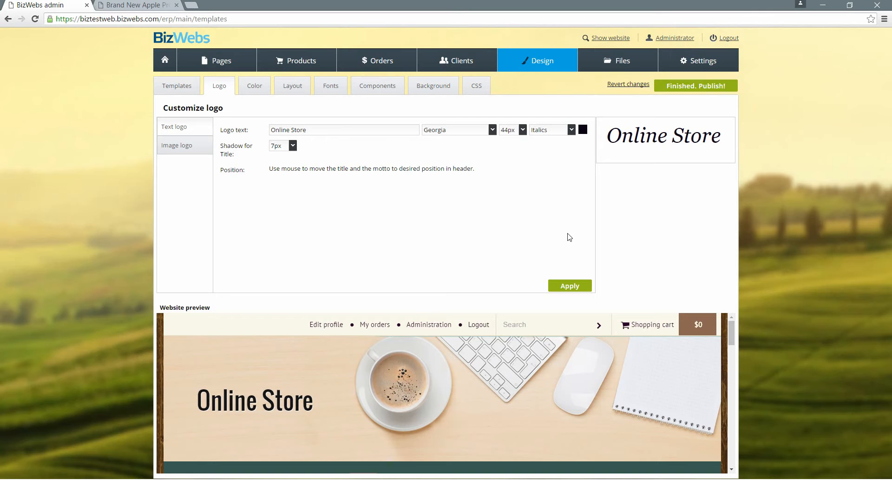
left_click(584, 285)
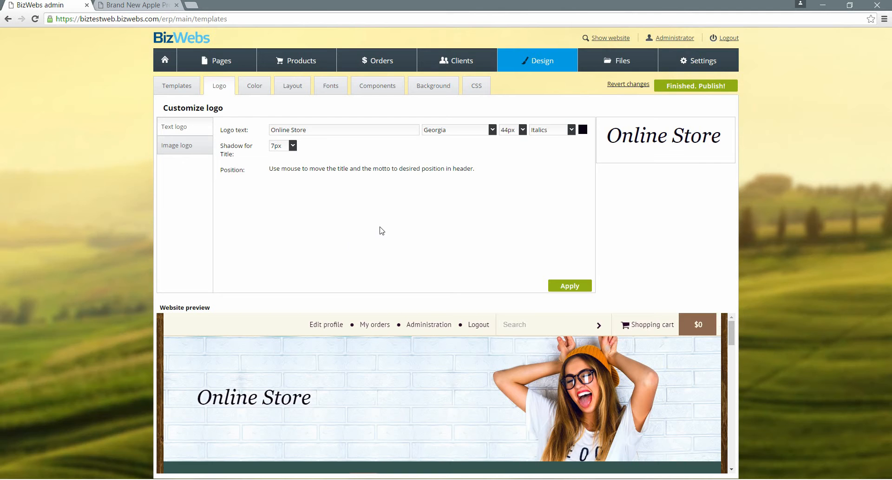
Step: Reload the website to check the new logo, and view the image logo options in the admin
left_click(130, 3)
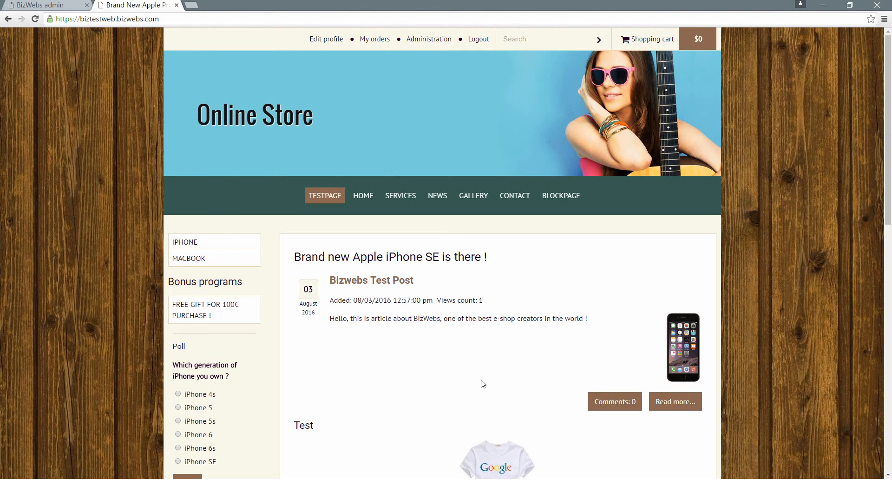
key("F5")
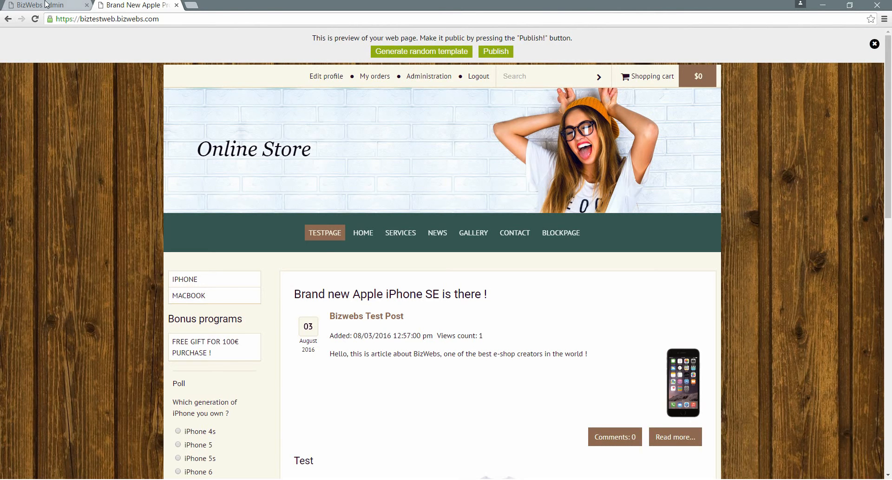
key("ctrl+shift+Tab")
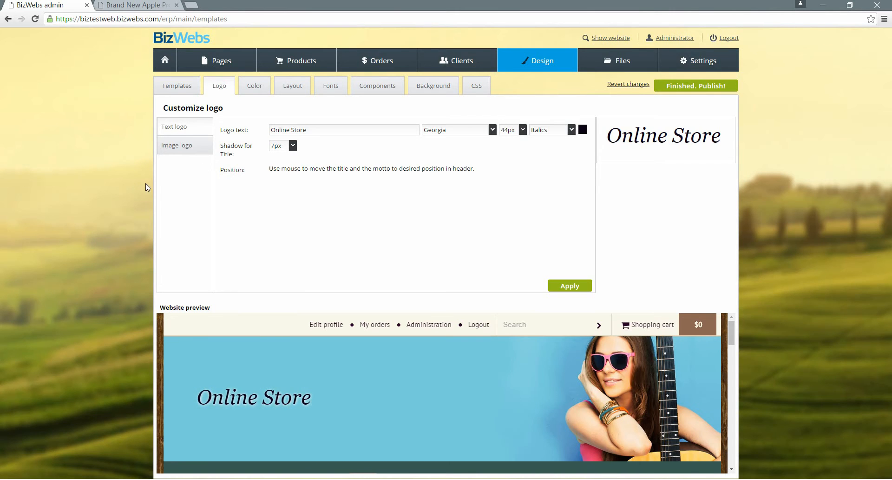
left_click(172, 150)
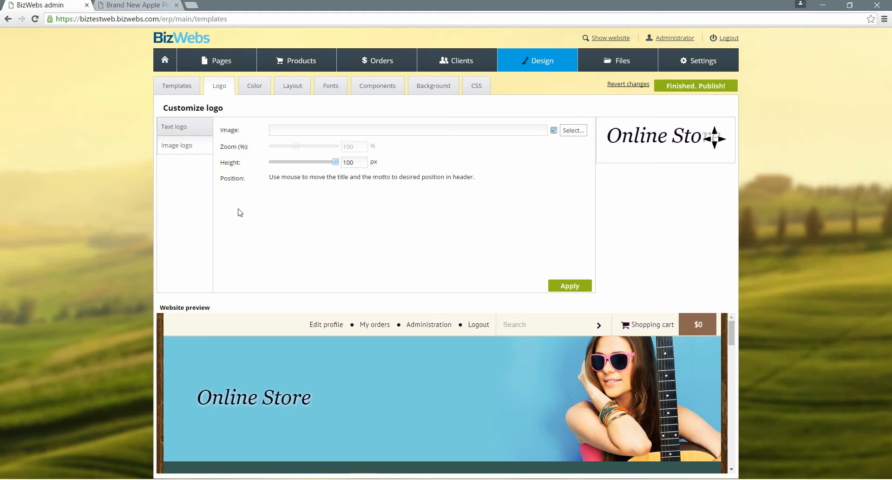
Step: Replace the template's color palette with the predefined blue, white and grey one
left_click(246, 90)
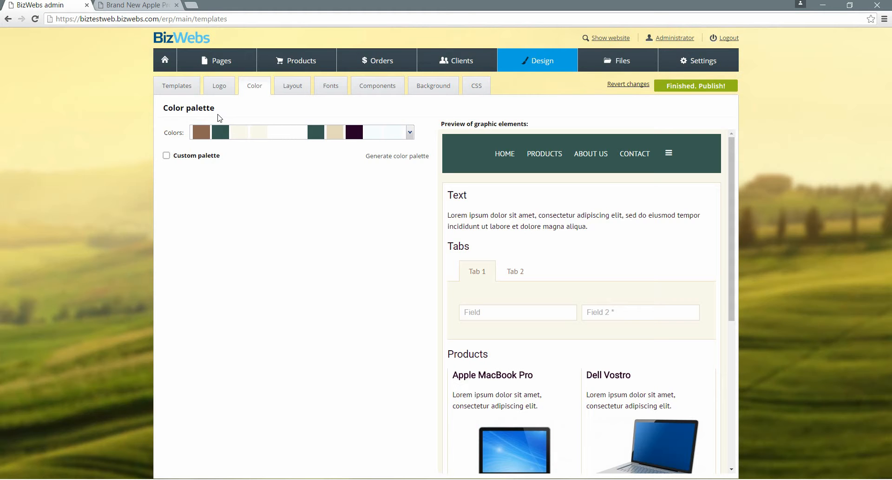
left_click(407, 132)
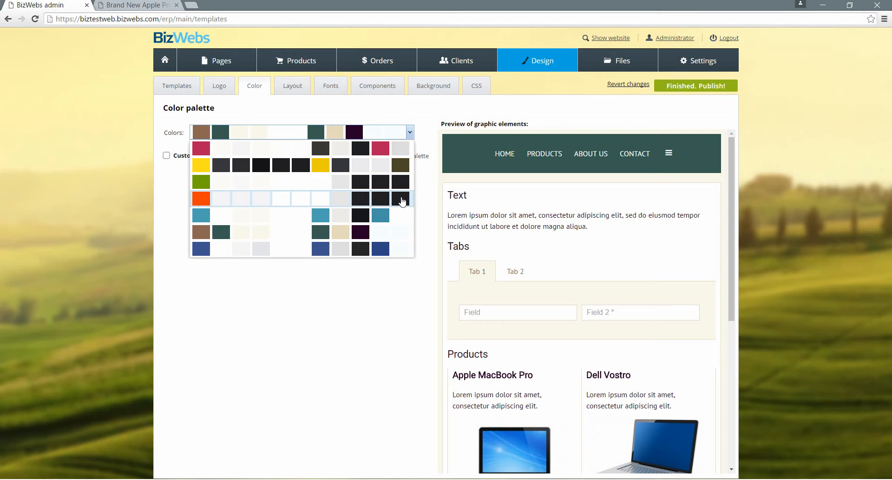
left_click(361, 249)
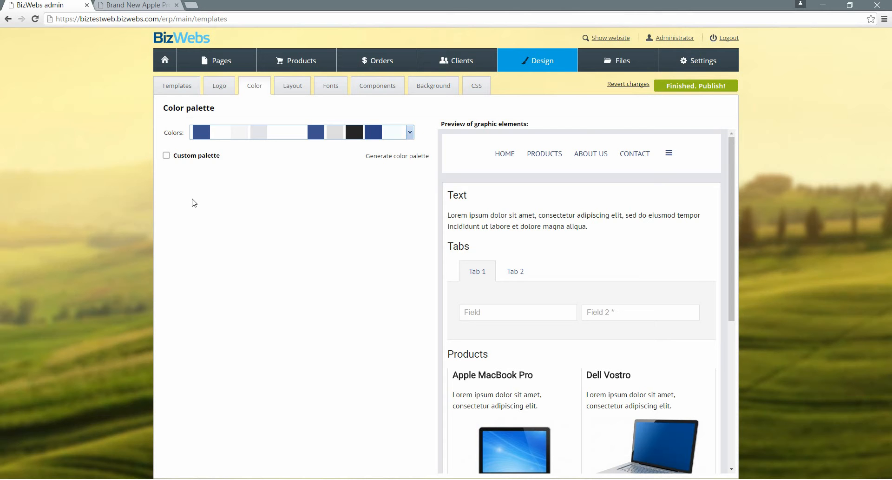
Step: Enable the custom palette and set the Middle accents color to light yellow #ECFF8F
left_click(167, 156)
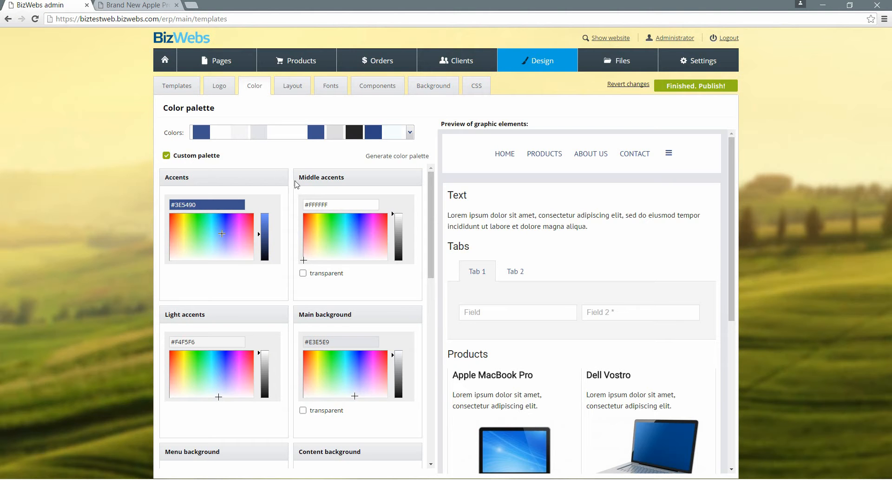
scroll(316, 230, "down", 6)
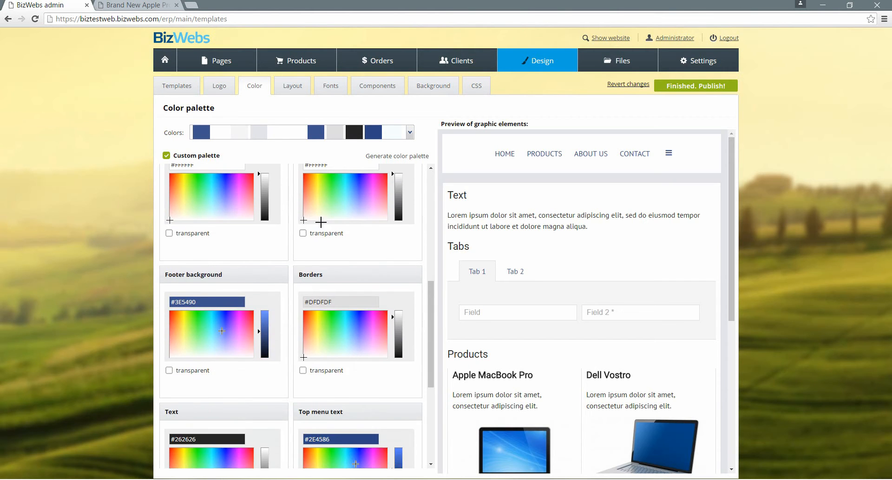
scroll(324, 226, "up", 3)
scroll(324, 227, "down", 2)
scroll(319, 228, "up", 5)
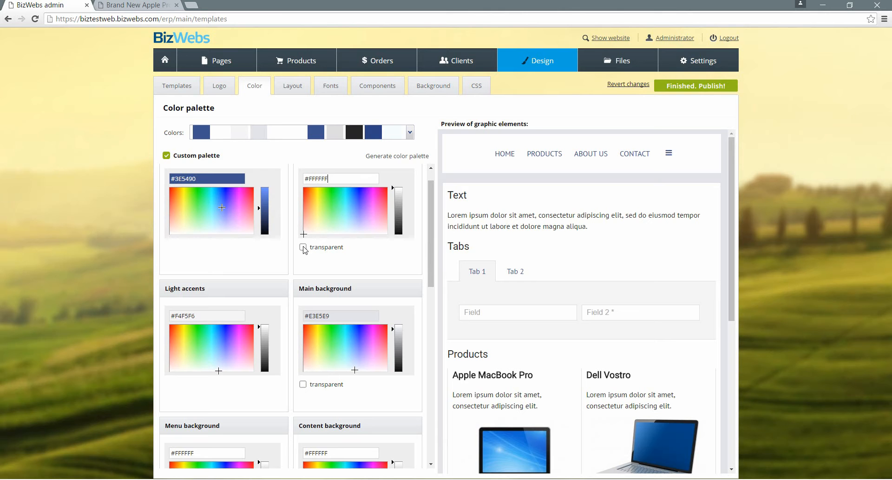
mouse_move(361, 200)
left_mouse_down()
mouse_move(322, 207)
mouse_move(366, 199)
mouse_move(356, 218)
mouse_move(366, 205)
left_mouse_up()
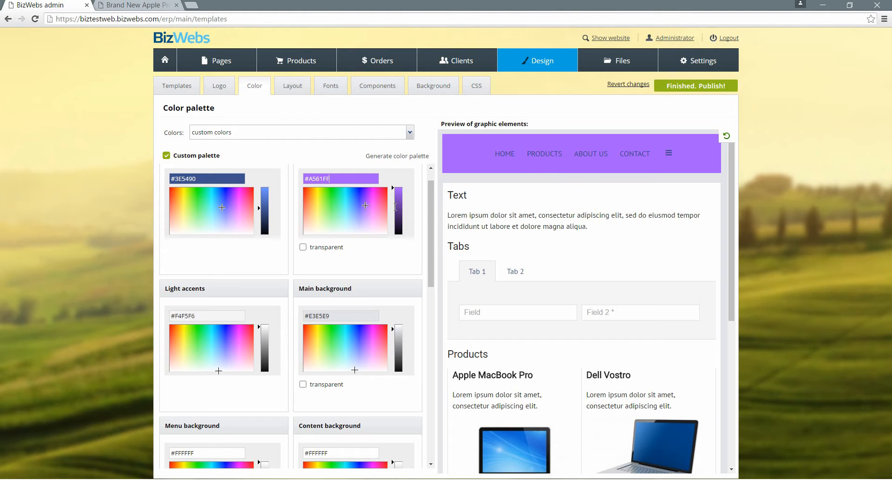
left_click_drag(325, 212, 320, 214)
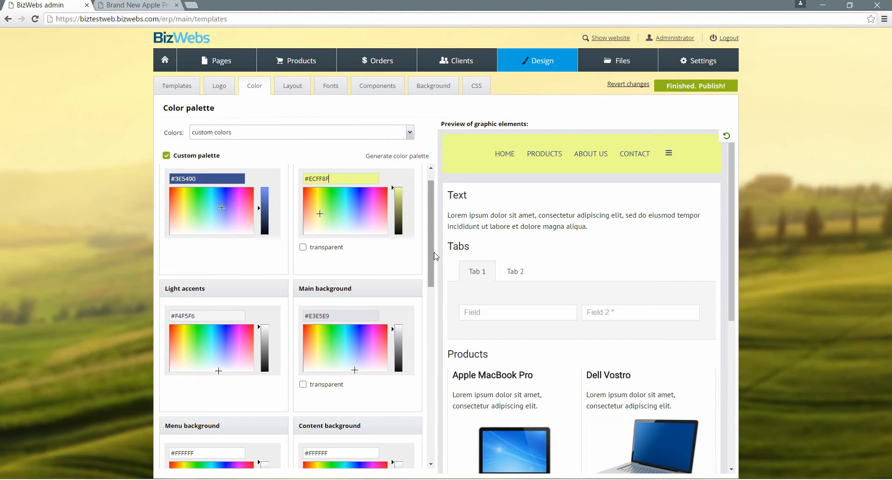
scroll(392, 274, "up", 1)
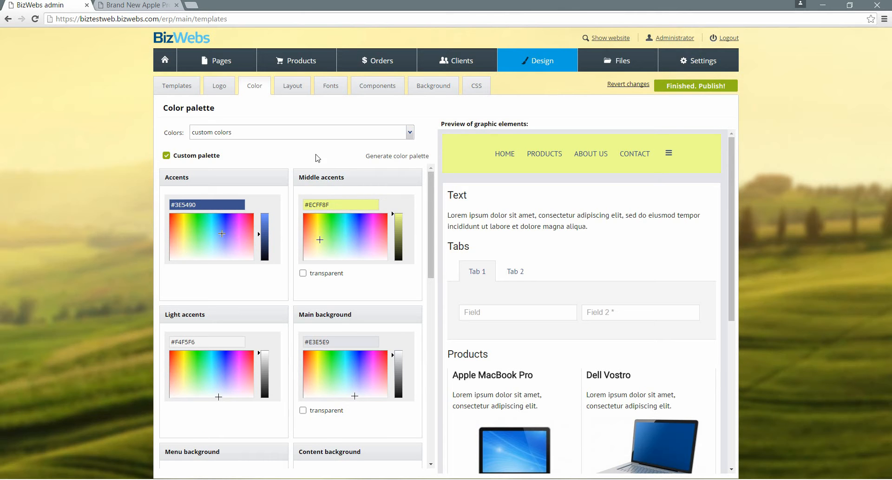
Step: Generate several new custom color palettes for the template
left_click(413, 158)
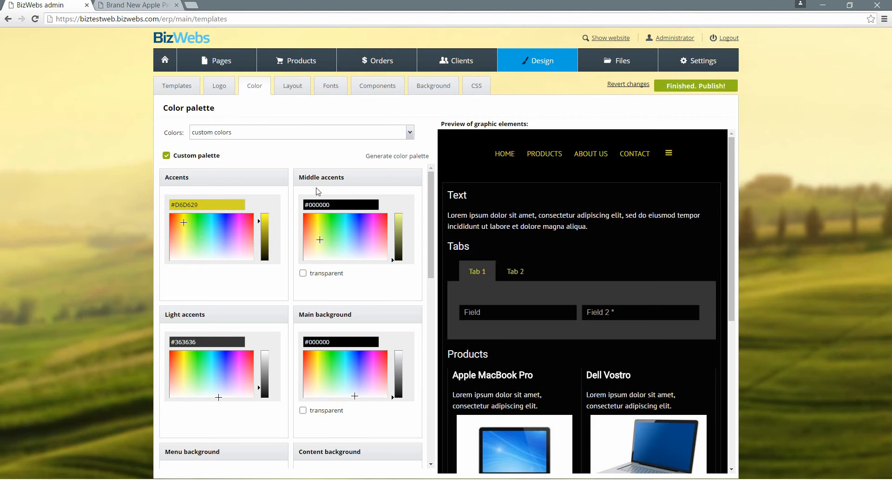
left_click(409, 158)
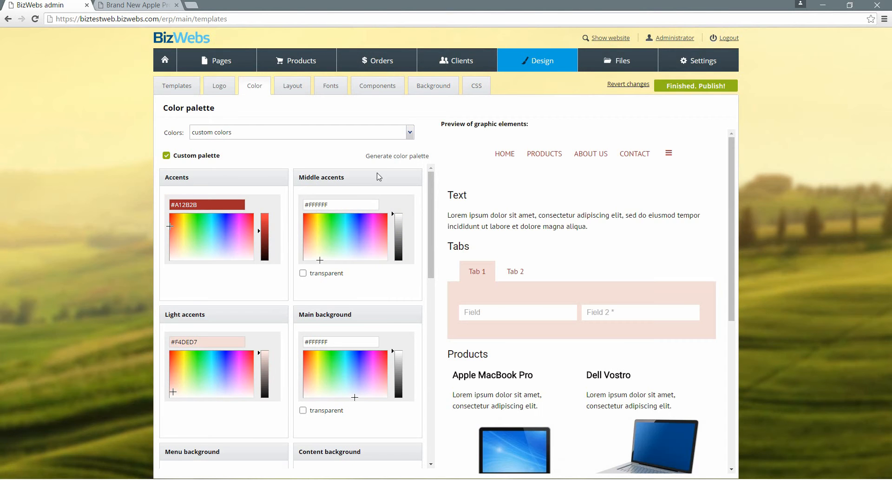
left_click(386, 156)
Step: Apply the predefined blue, white and grey color palette to the template again
left_click(380, 135)
left_click(376, 250)
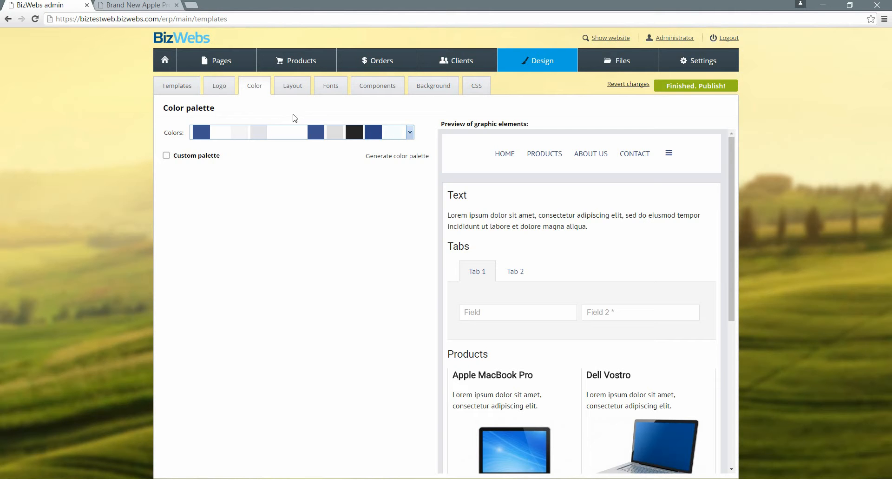
Step: Open the website layout settings and set the header Width to "1200px, wide header (slider)"
left_click(297, 85)
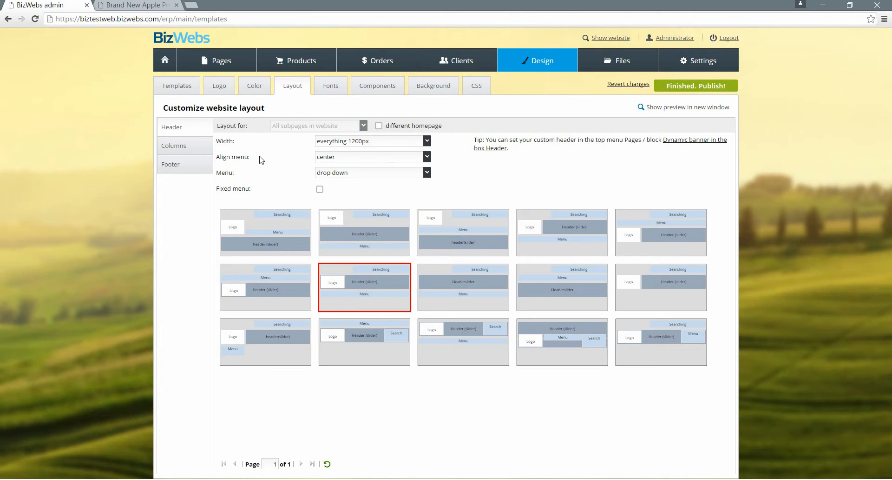
left_click(428, 142)
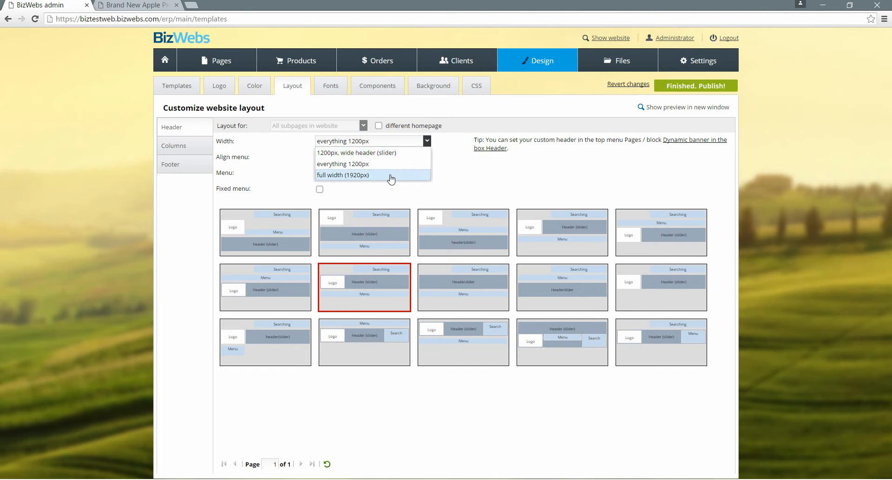
left_click(110, 4)
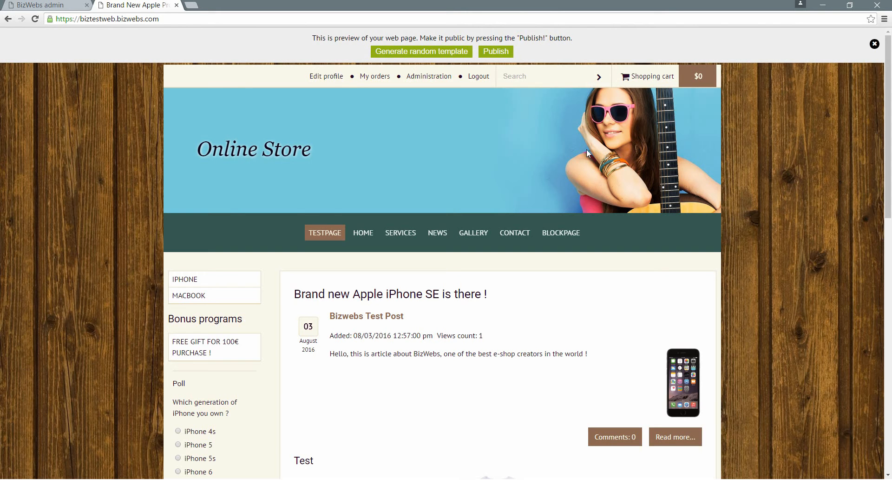
left_click(85, 3)
left_click(341, 160)
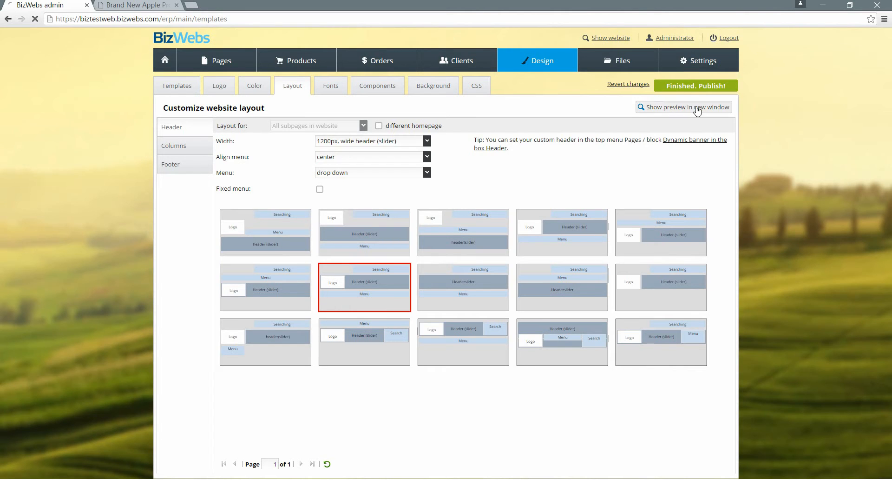
Step: Review the list of design changes and publish them to the website
left_click(695, 85)
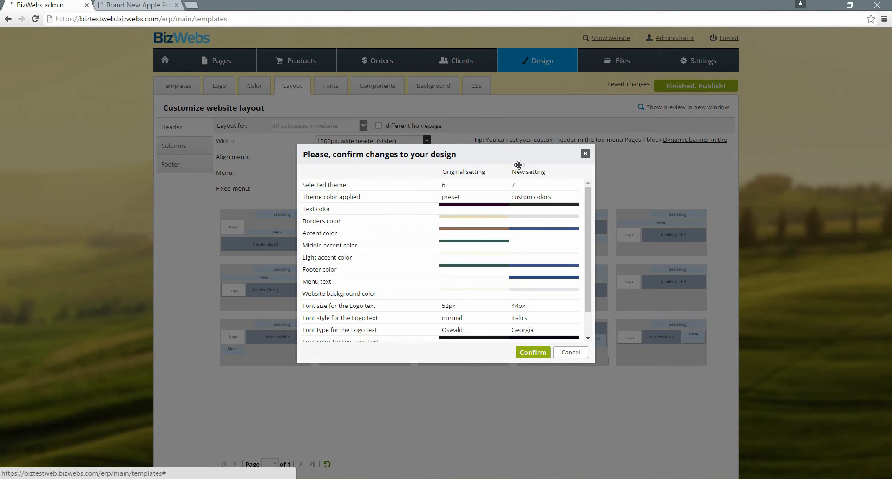
scroll(536, 292, "down", 2)
scroll(534, 297, "up", 2)
left_click(533, 352)
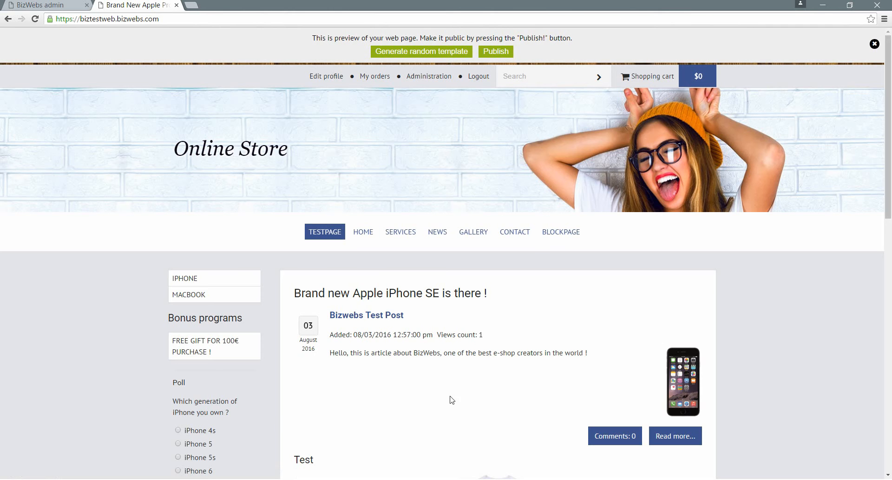
Step: Publish the layout with the Width set to "full width (1920px)" and look over the website
left_click(98, 5)
left_click(400, 140)
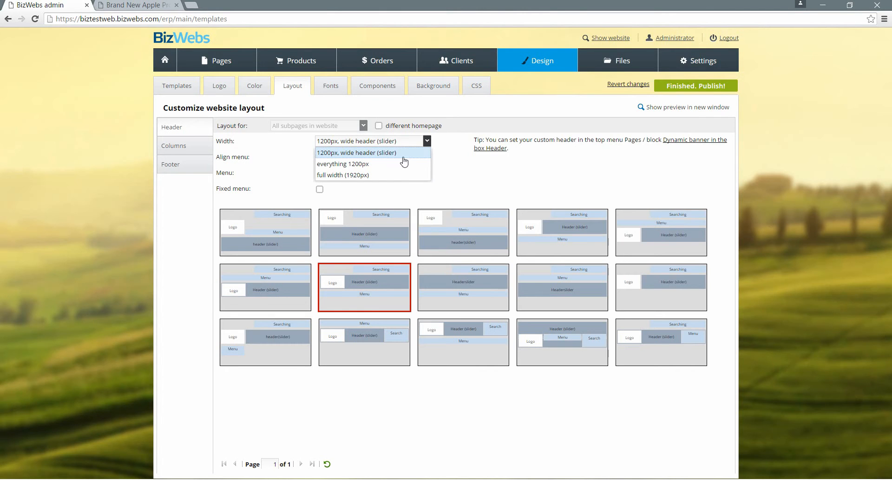
left_click(405, 176)
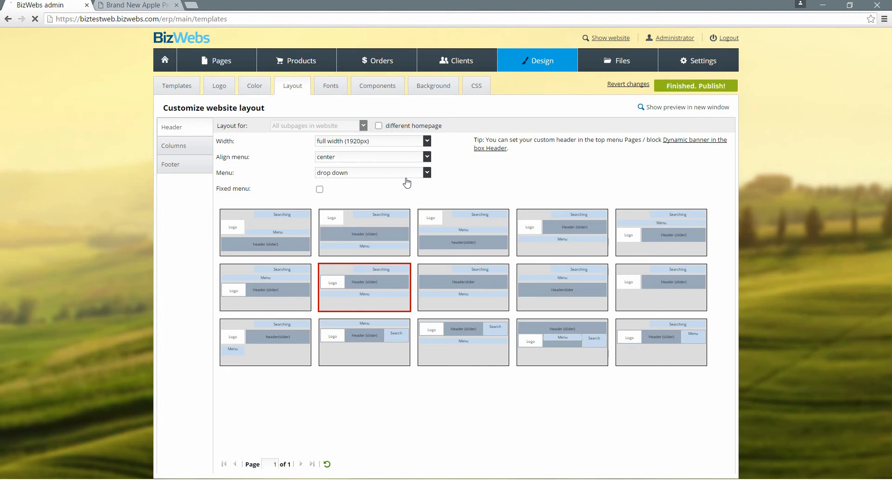
left_click(675, 86)
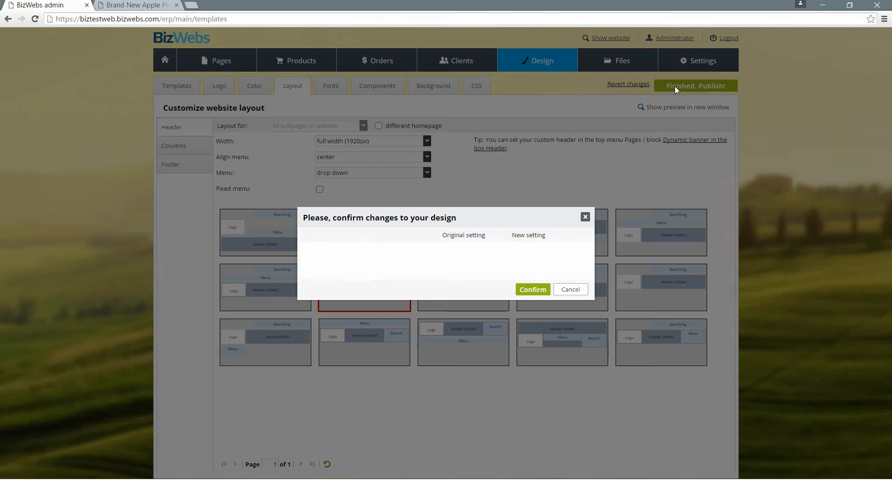
left_click(545, 289)
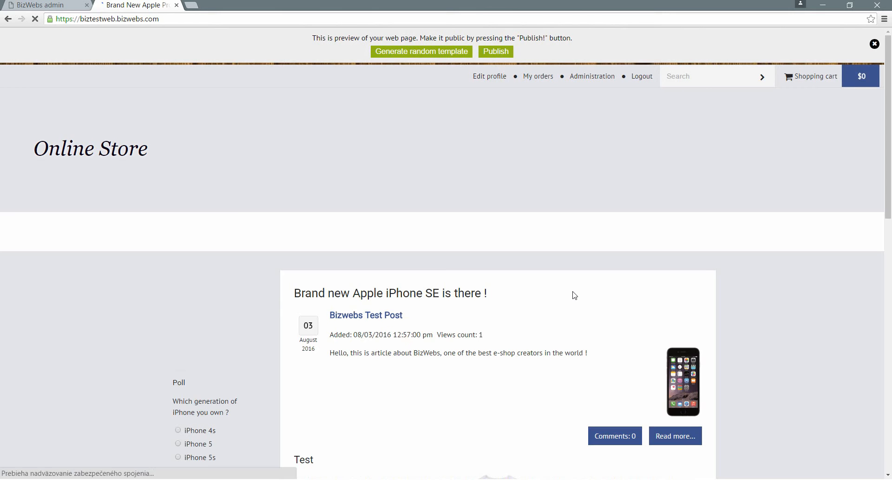
scroll(622, 260, "down", 5)
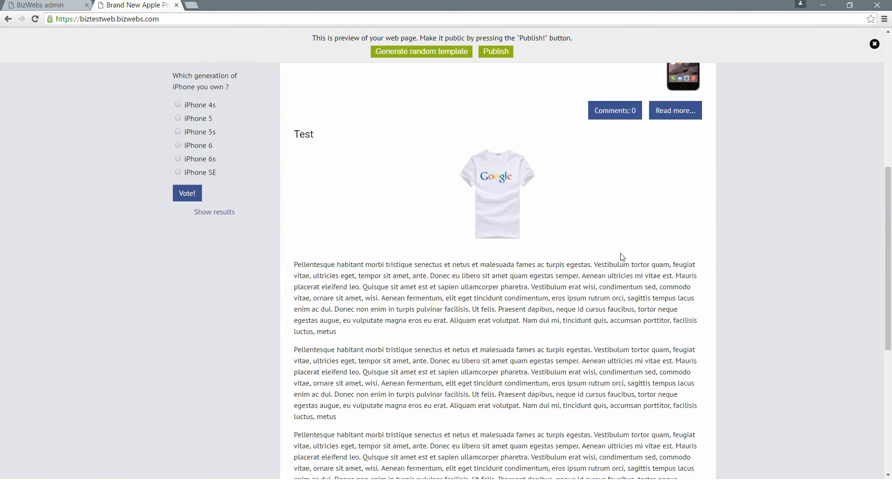
scroll(623, 257, "up", 7)
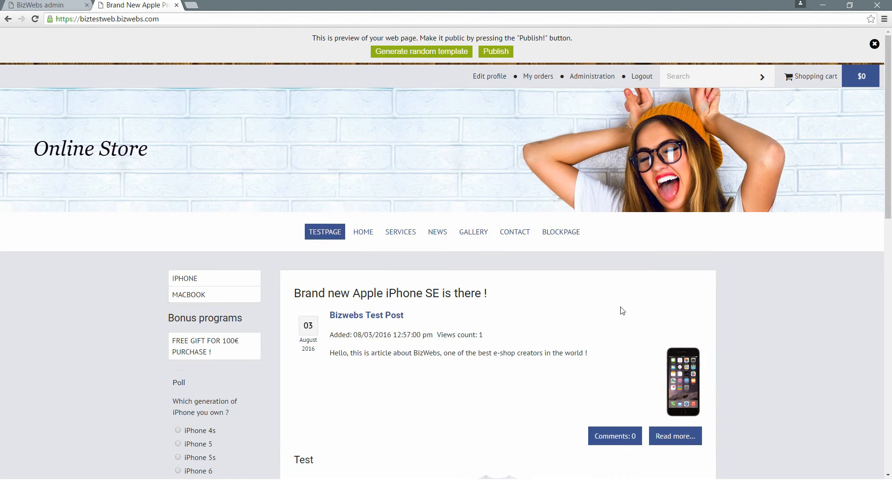
scroll(614, 311, "down", 5)
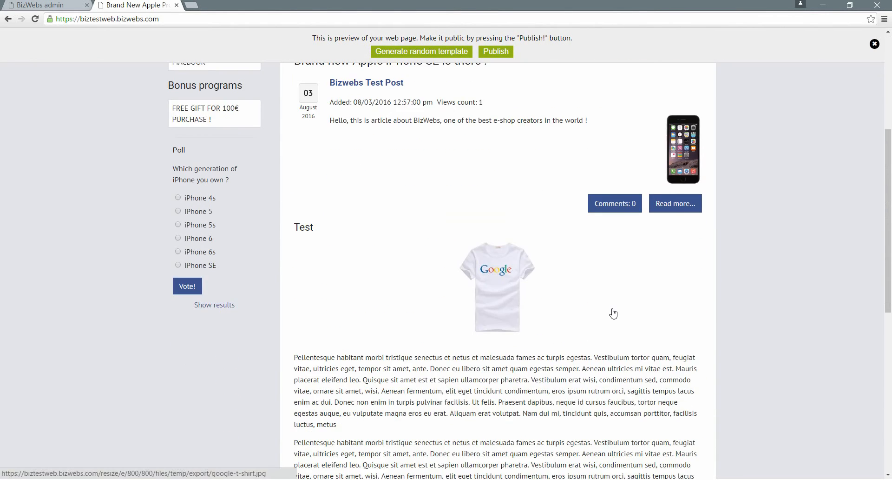
scroll(614, 309, "up", 6)
Step: Set the layout Width to "everything 1200px" and publish the change
left_click(2, 5)
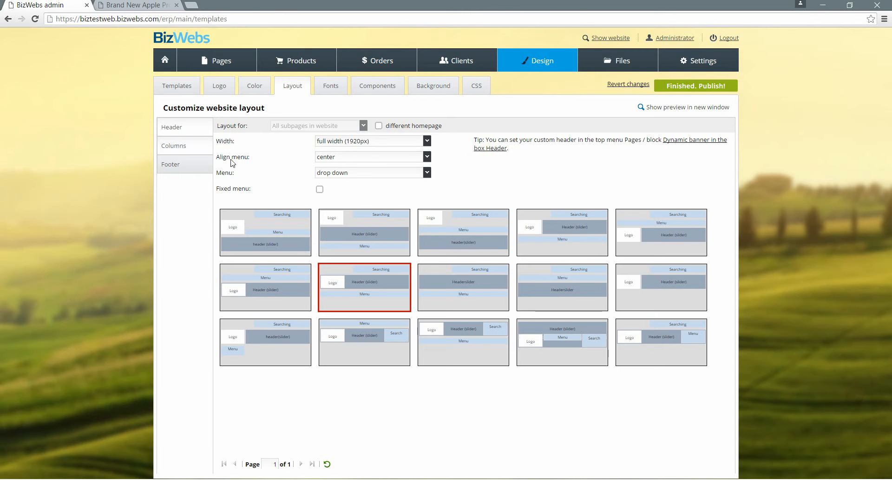
left_click(396, 142)
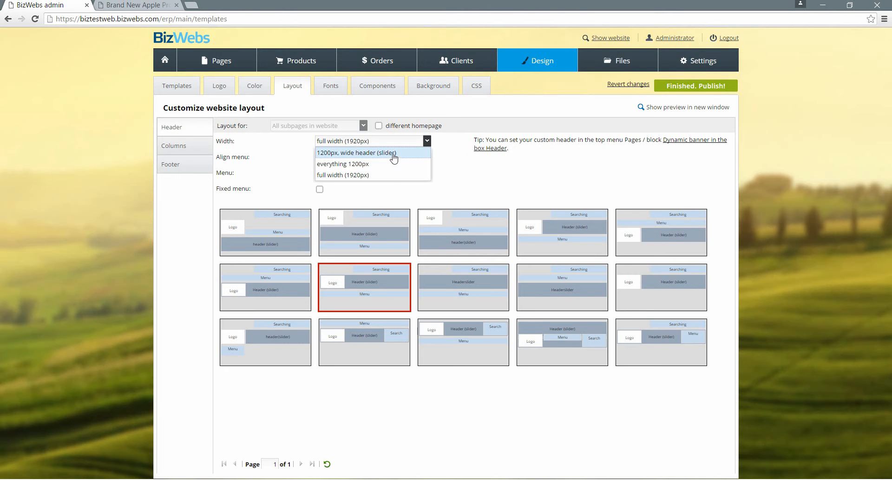
left_click(395, 164)
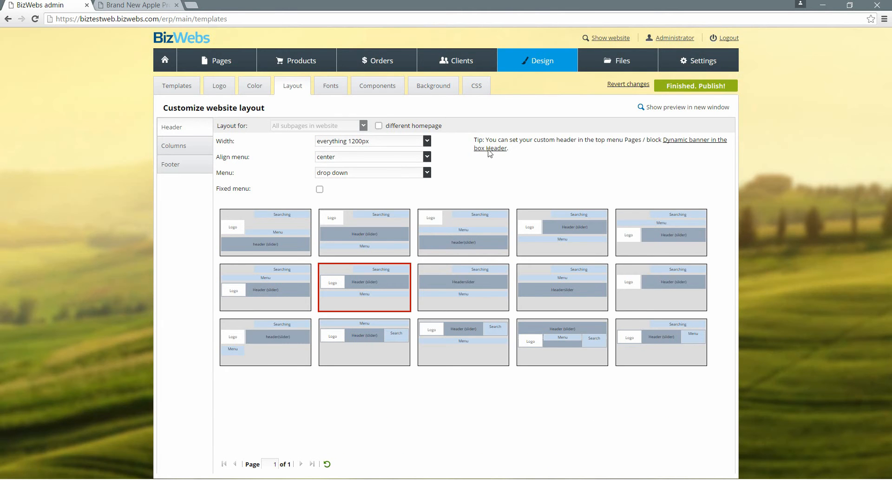
left_click(720, 87)
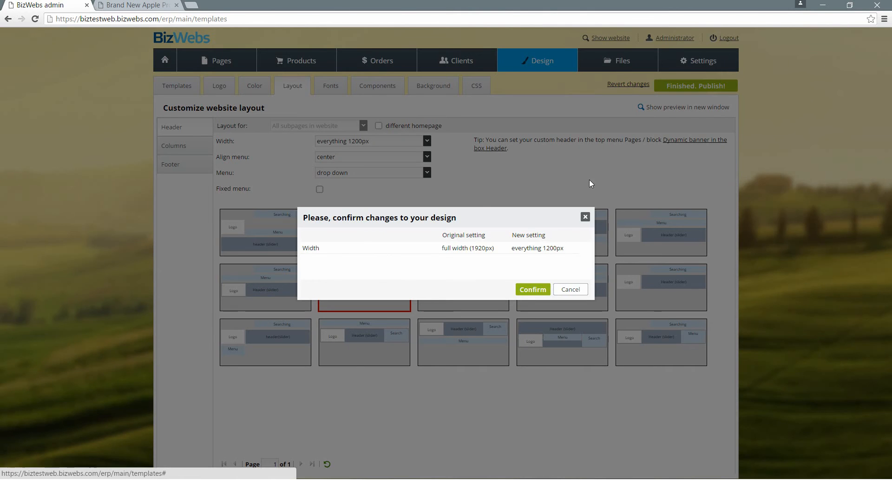
left_click(533, 288)
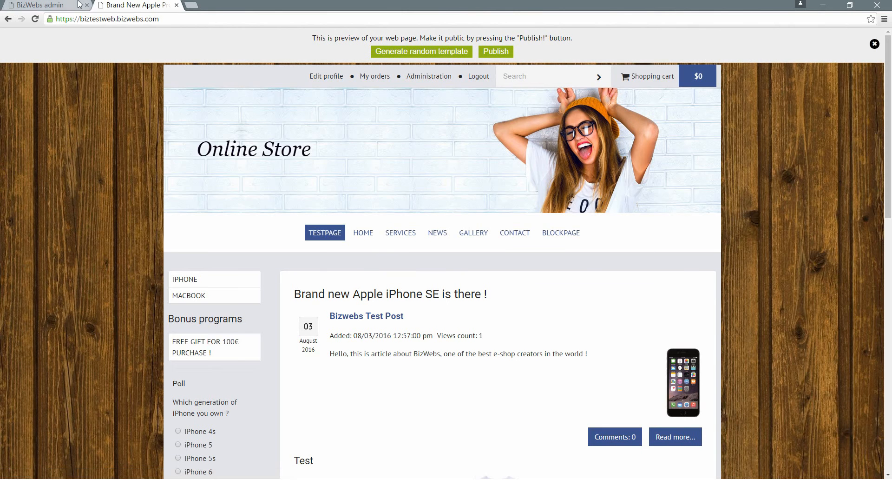
Step: Set Align menu to left, publish the change and reload the website
left_click(41, 5)
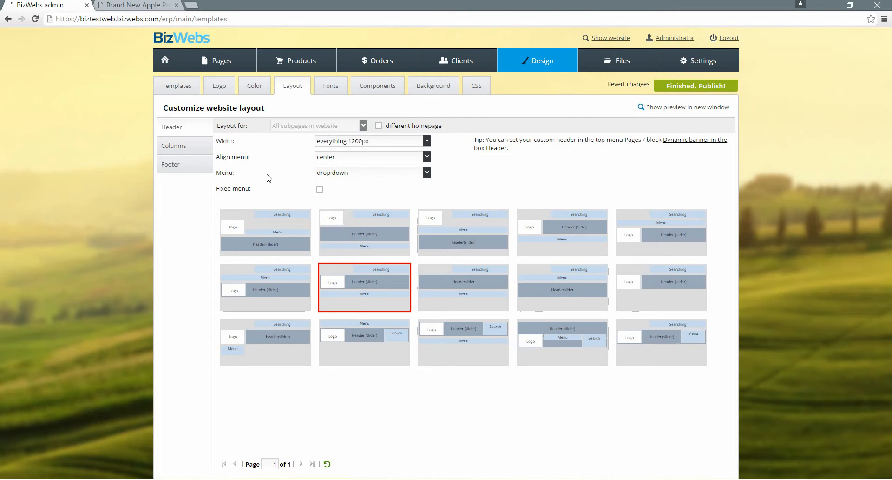
left_click(373, 158)
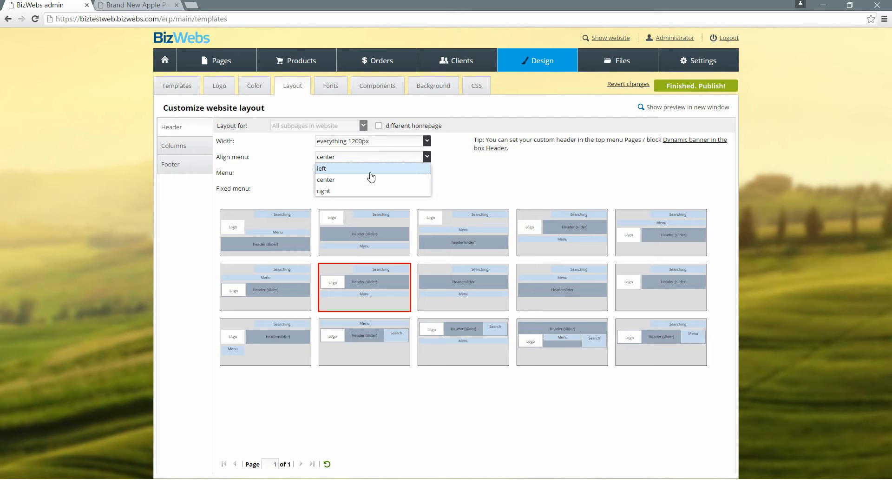
left_click(371, 170)
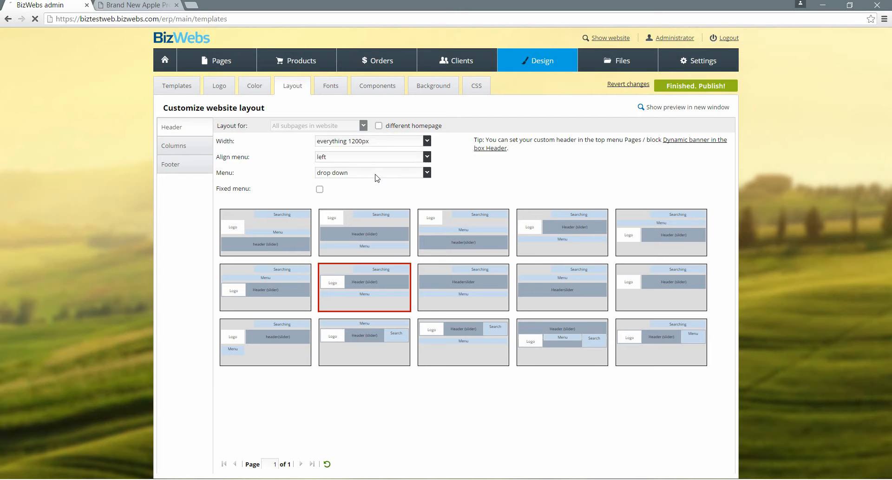
left_click(688, 87)
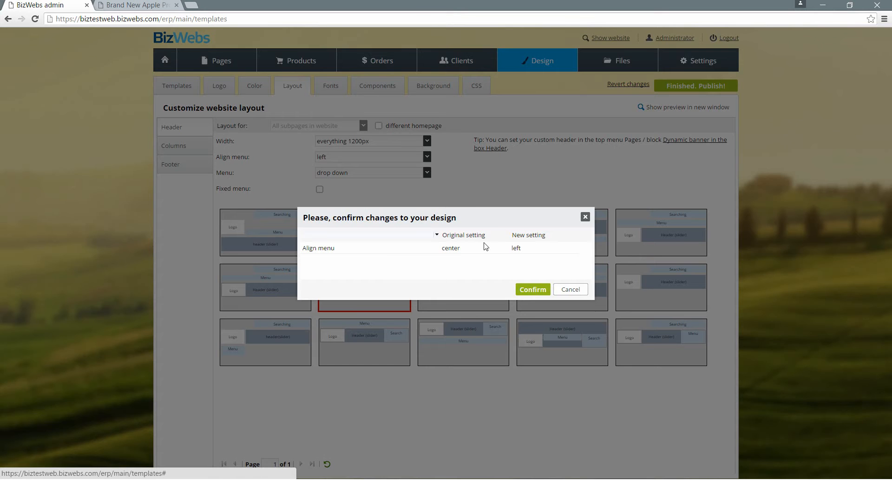
left_click(533, 289)
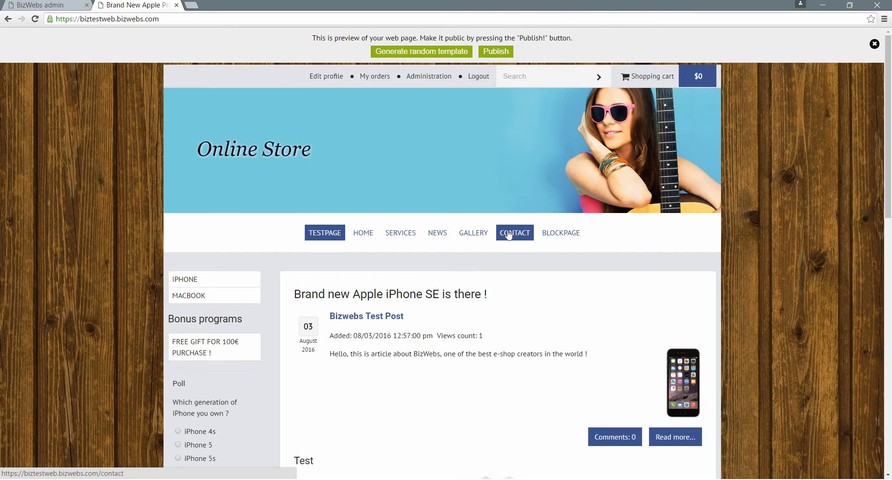
left_click(509, 234)
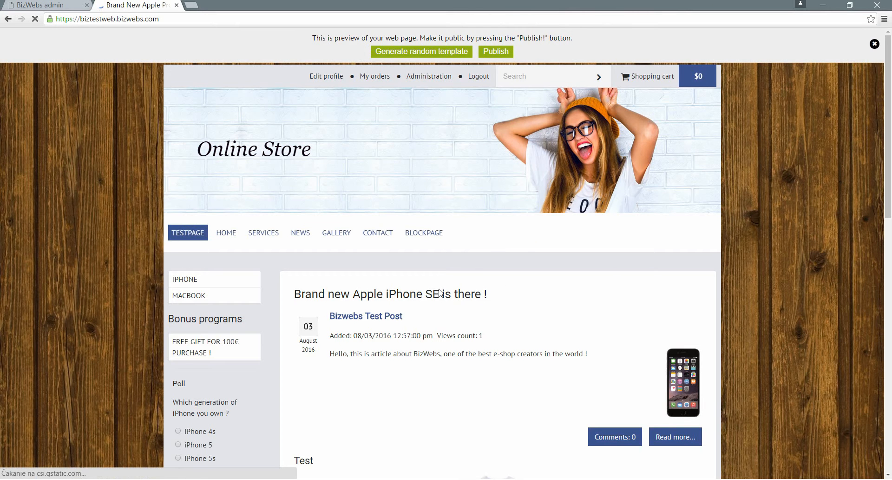
Step: Return to the layout settings in the admin and view the available Menu types
left_click(35, 4)
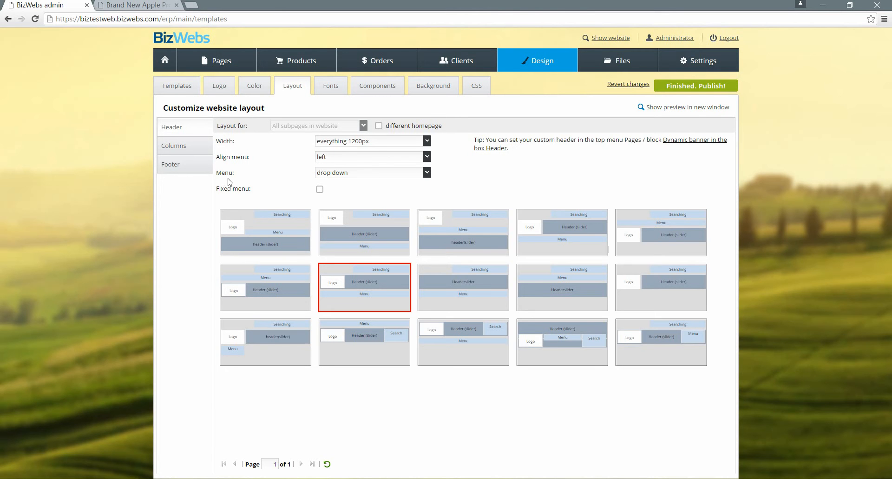
left_click(426, 173)
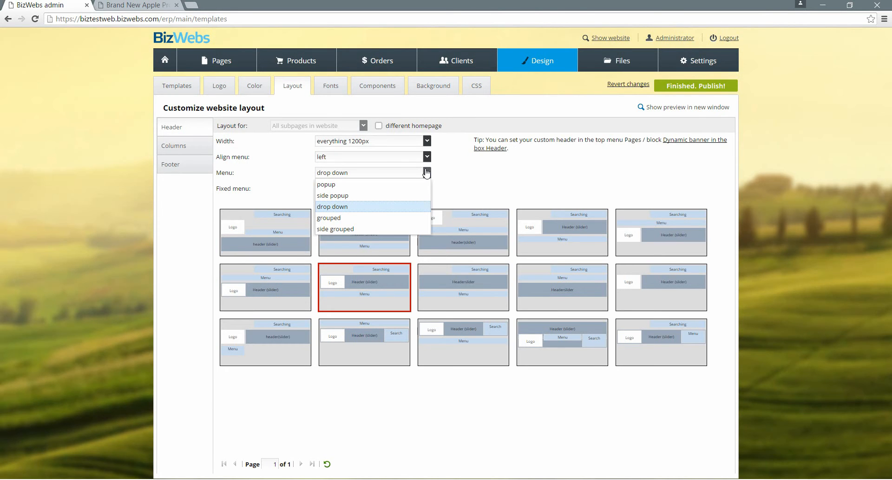
left_click(426, 173)
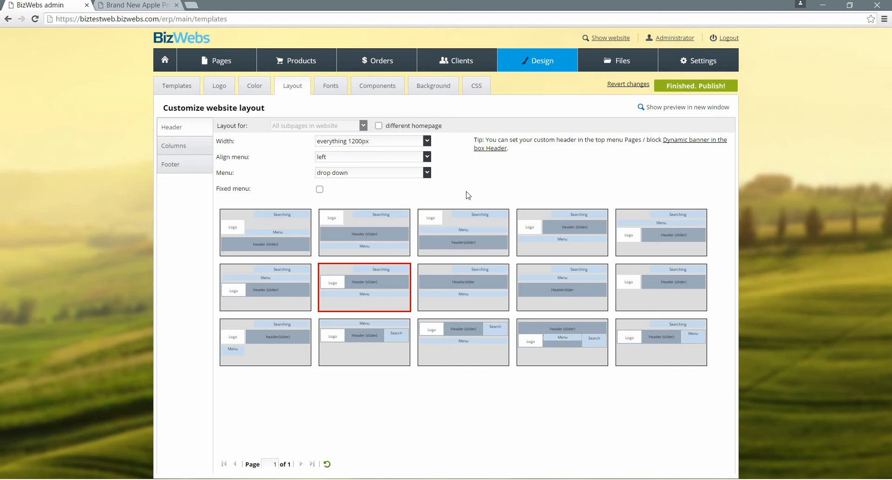
Step: Publish the header layout without a logo, with the menu below the slider, and check it on the reloaded website
left_click(457, 293)
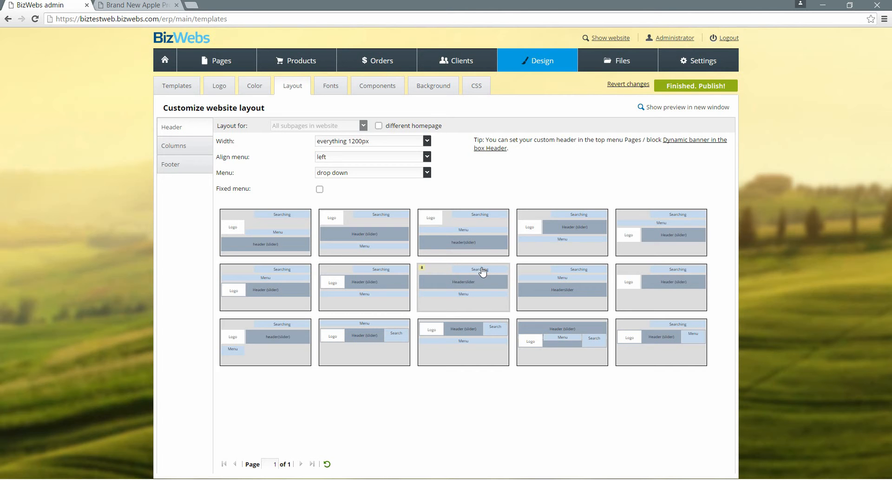
left_click(461, 279)
left_click(726, 87)
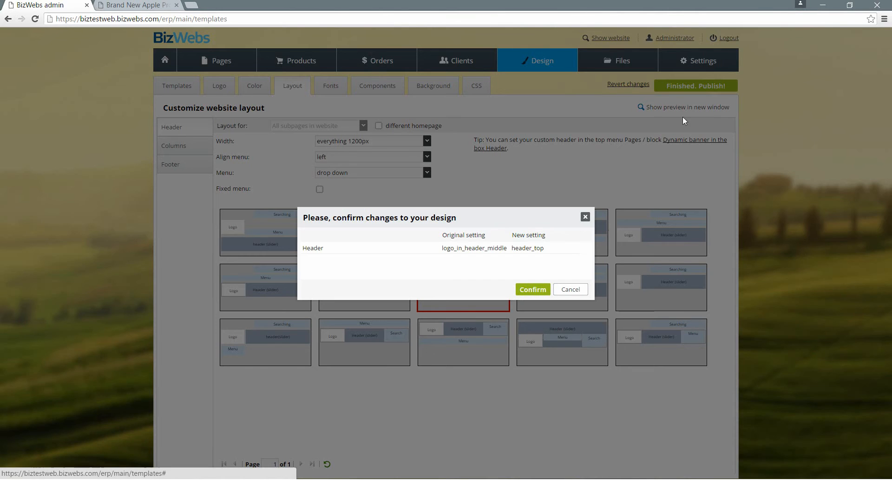
left_click(533, 290)
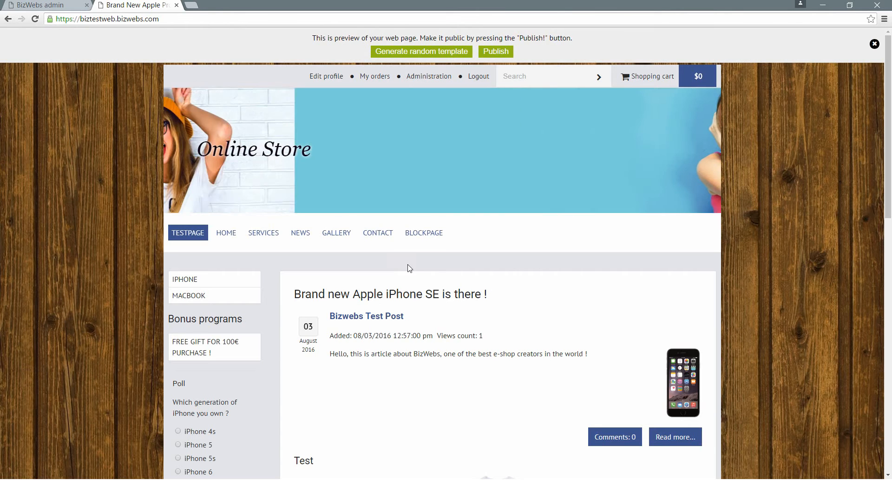
key("F5")
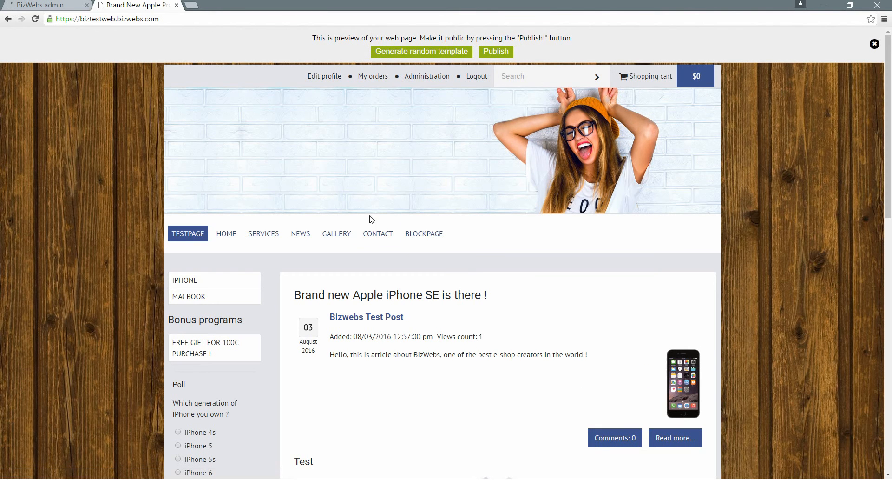
left_click(27, 3)
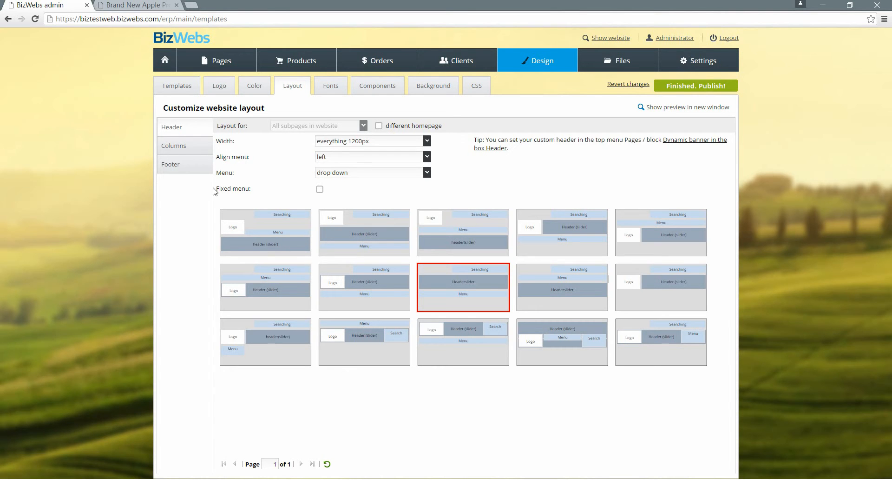
Step: Open the column layout settings and examine how the content and side column are arranged on the website
left_click(188, 147)
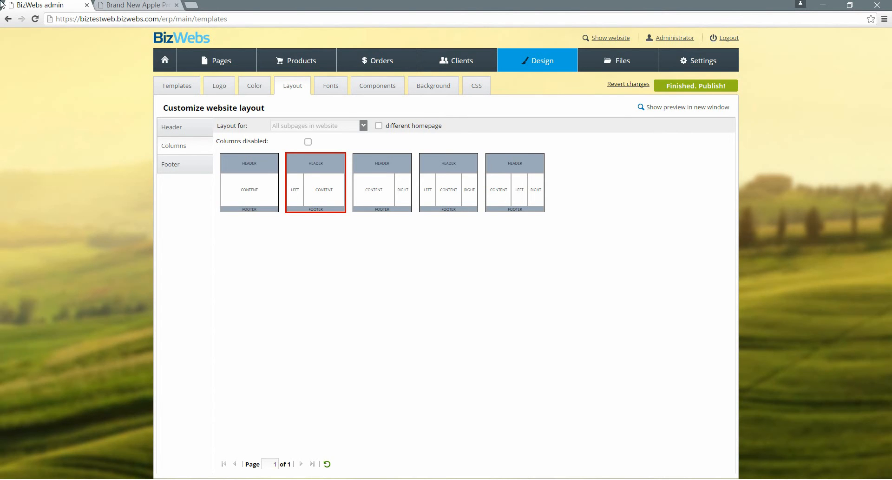
left_click(113, 5)
scroll(149, 349, "down", 1)
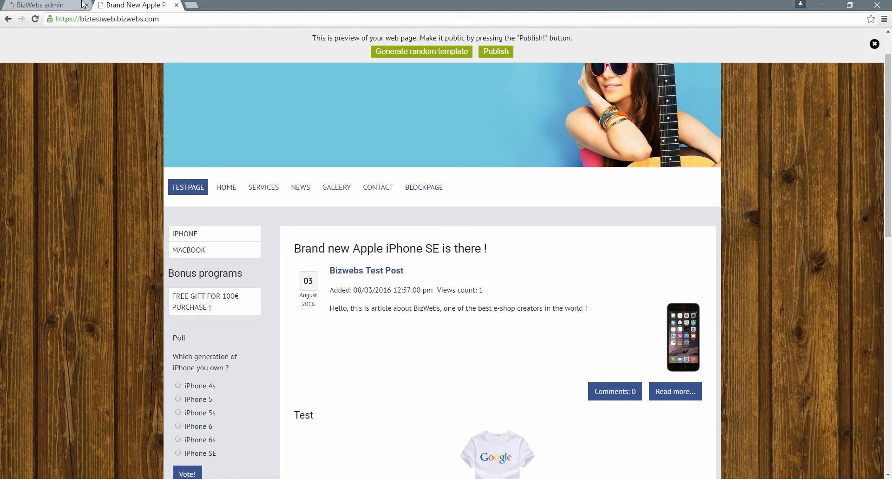
left_click(52, 5)
left_click(155, 5)
scroll(464, 379, "down", 3)
scroll(464, 379, "down", 10)
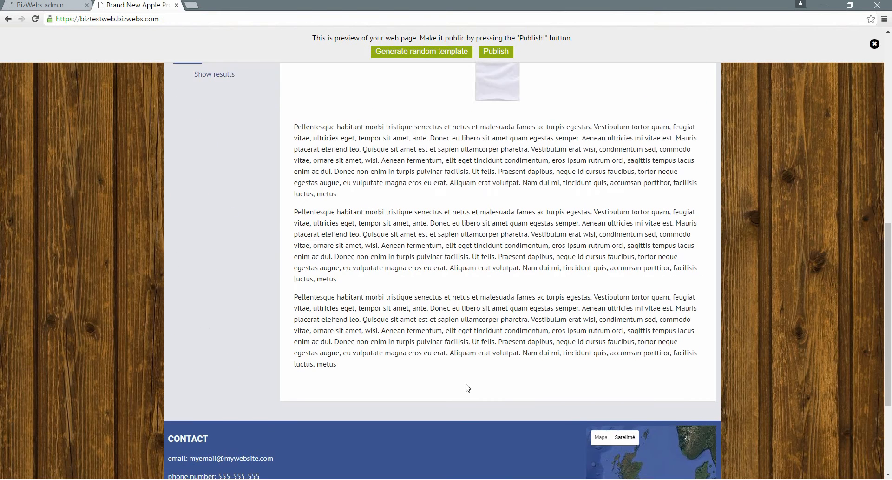
Step: Publish the column layout with the content and a right column, and check it on the website
left_click(53, 4)
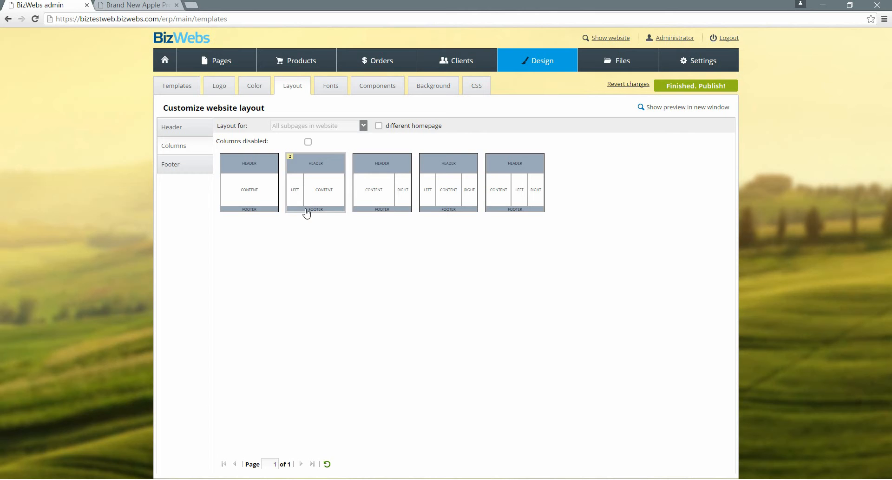
left_click(402, 193)
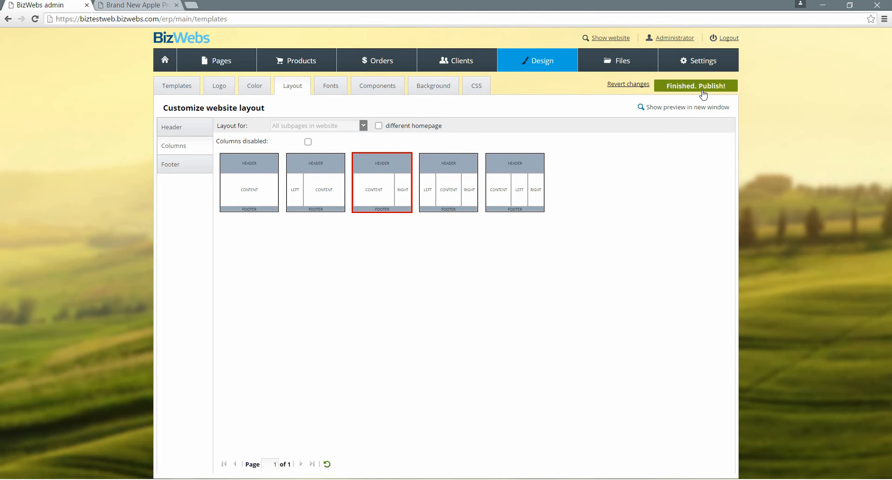
left_click(679, 86)
left_click(533, 289)
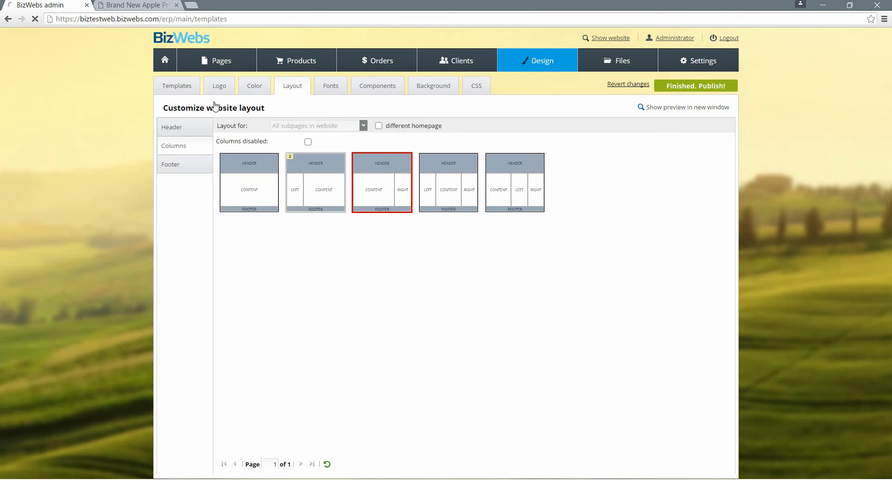
scroll(569, 248, "up", 1)
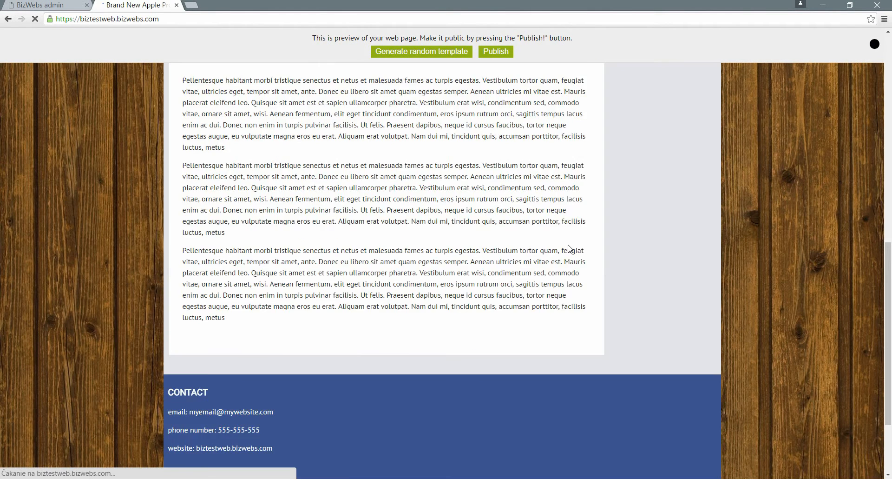
scroll(569, 248, "up", 6)
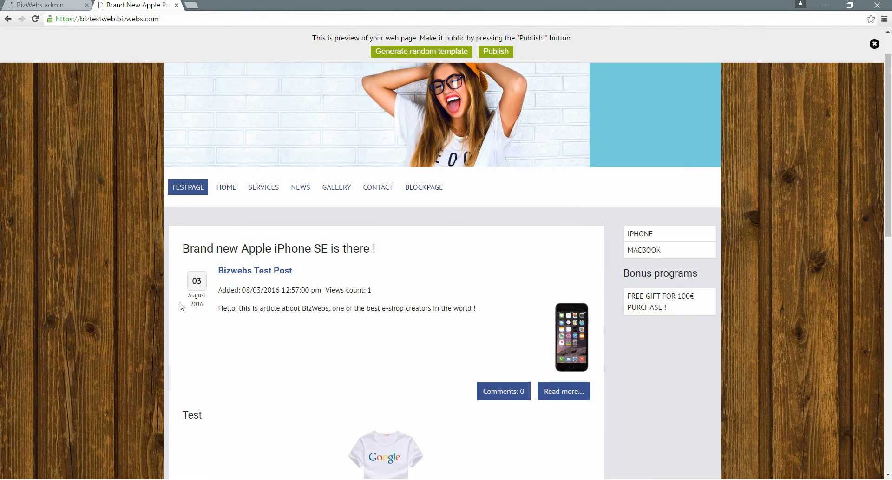
Step: Return to the admin and choose the column layout with a left column beside the content
left_click(16, 5)
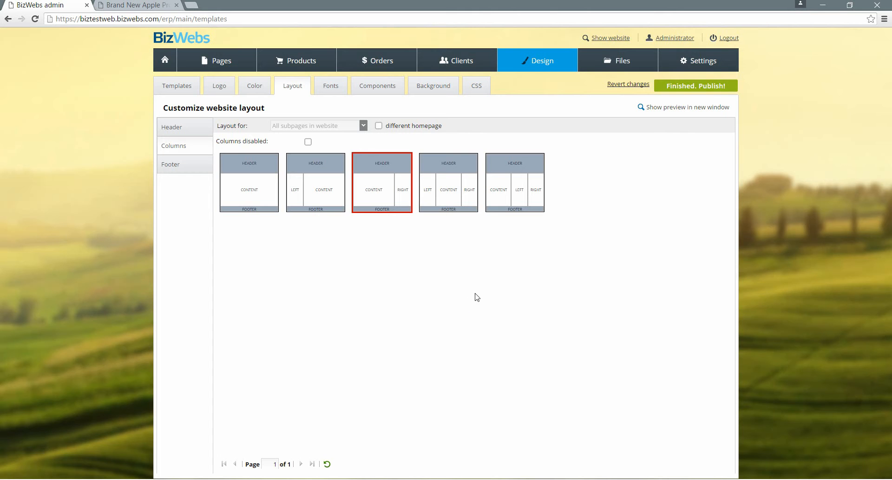
left_click(323, 187)
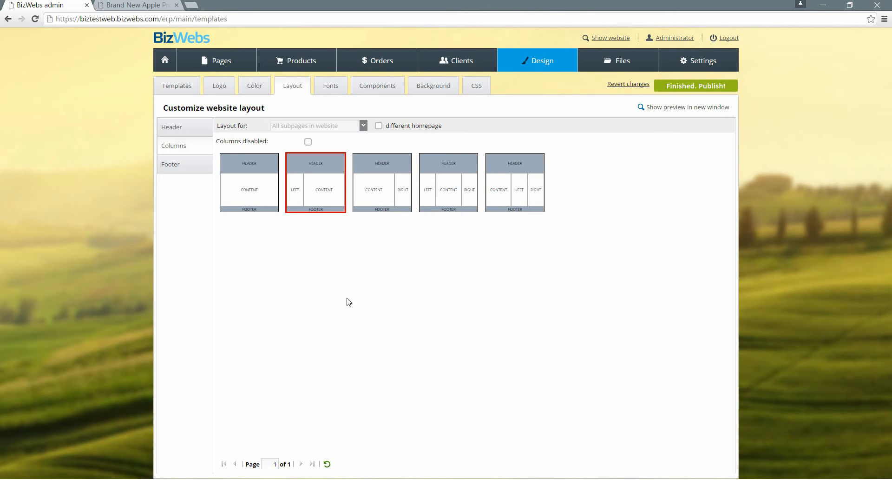
Step: Open the footer layout settings and examine the footer's columns on the website
left_click(189, 168)
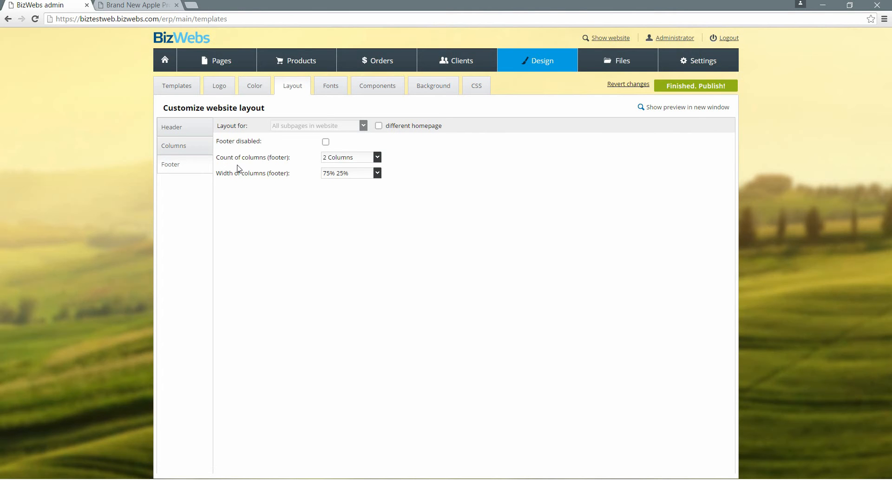
left_click(113, 5)
scroll(384, 216, "down", 15)
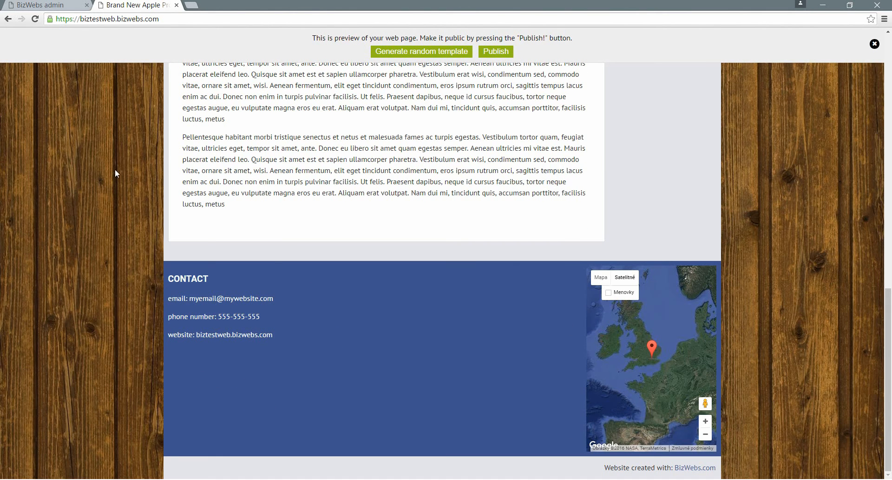
Step: Set the footer's column widths to "the same (50%)", publish the change and review the website
left_click(56, 5)
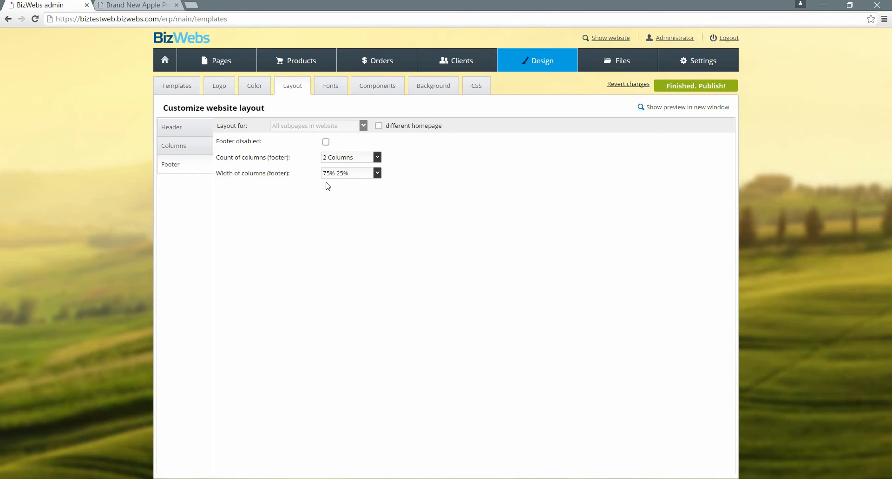
left_click(362, 158)
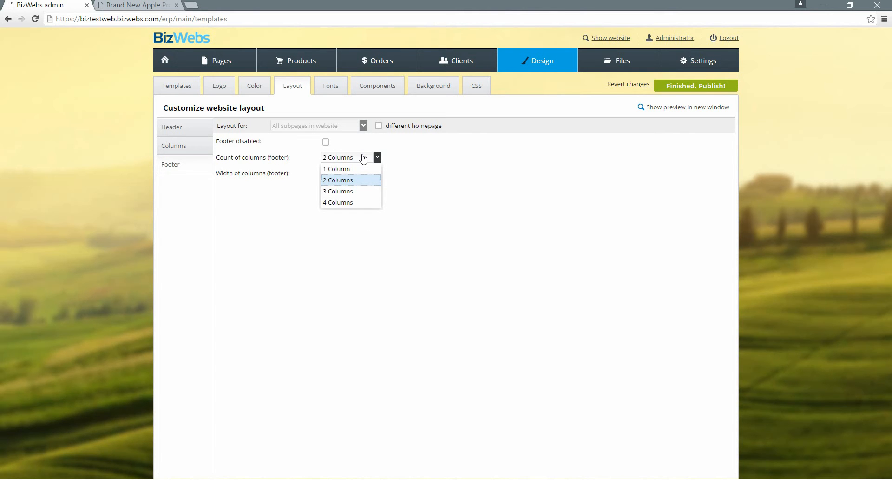
left_click(363, 159)
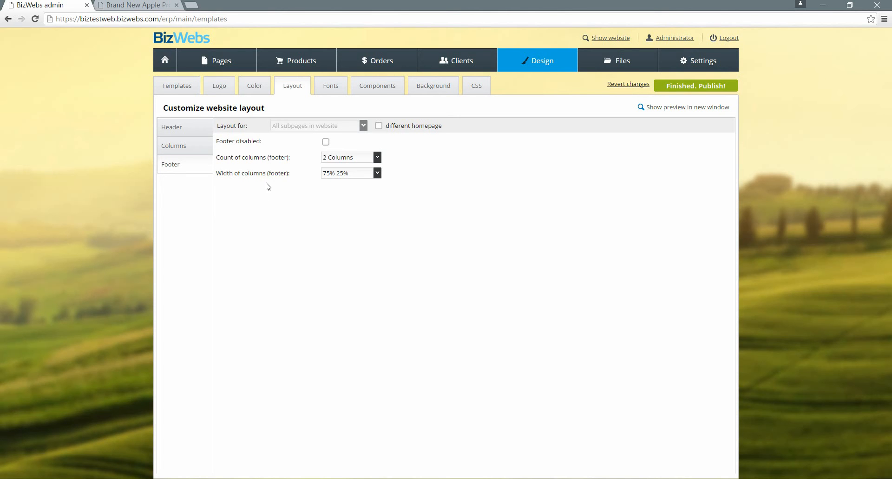
left_click(364, 176)
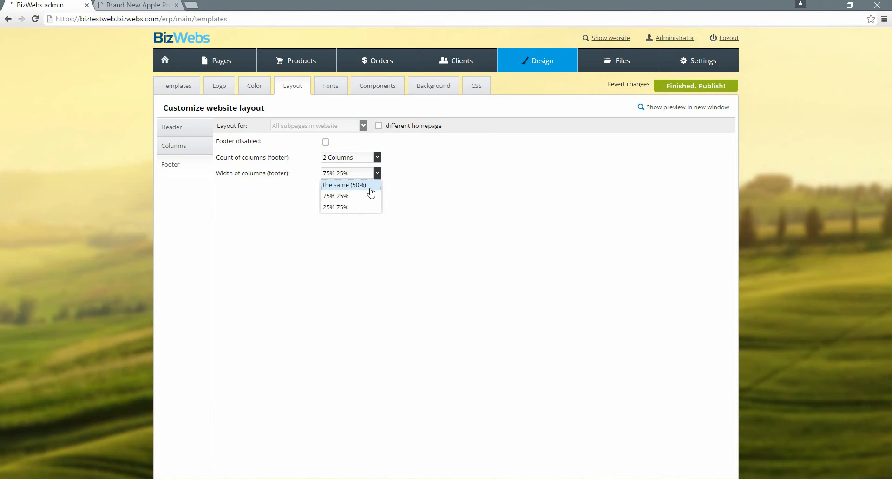
left_click(371, 188)
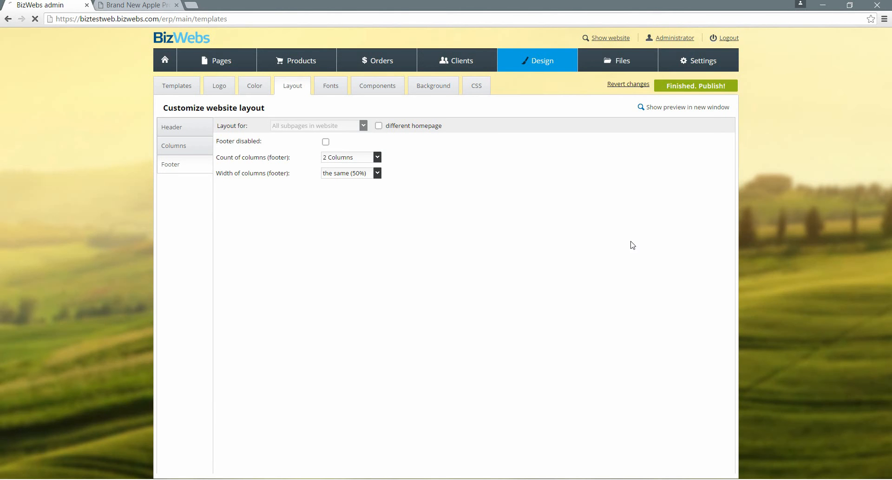
left_click(708, 88)
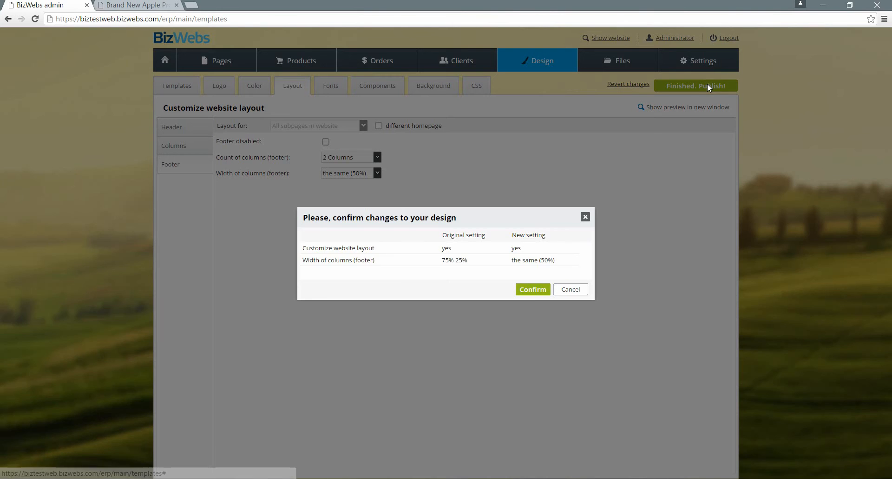
left_click(535, 289)
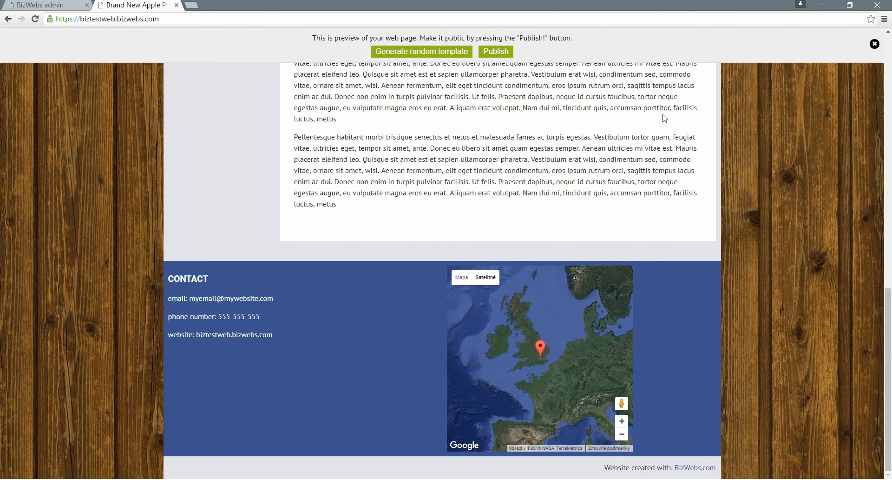
scroll(664, 116, "up", 7)
scroll(664, 116, "up", 5)
scroll(663, 116, "down", 4)
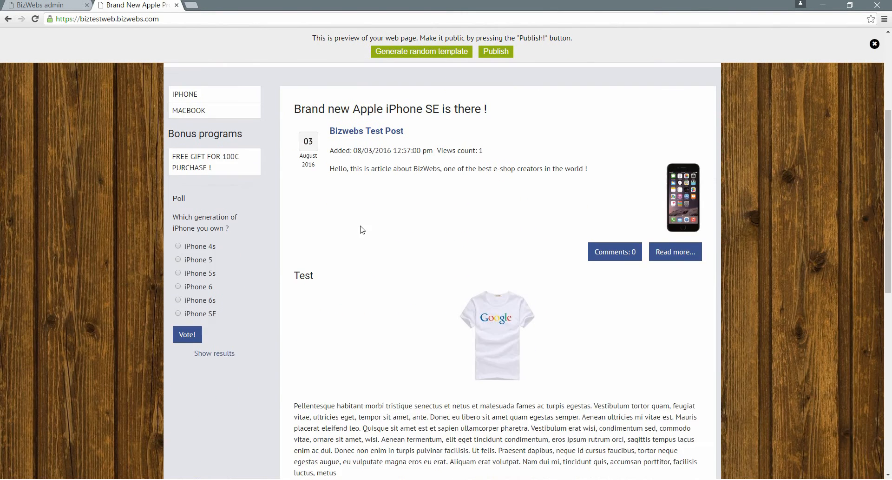
scroll(316, 251, "up", 2)
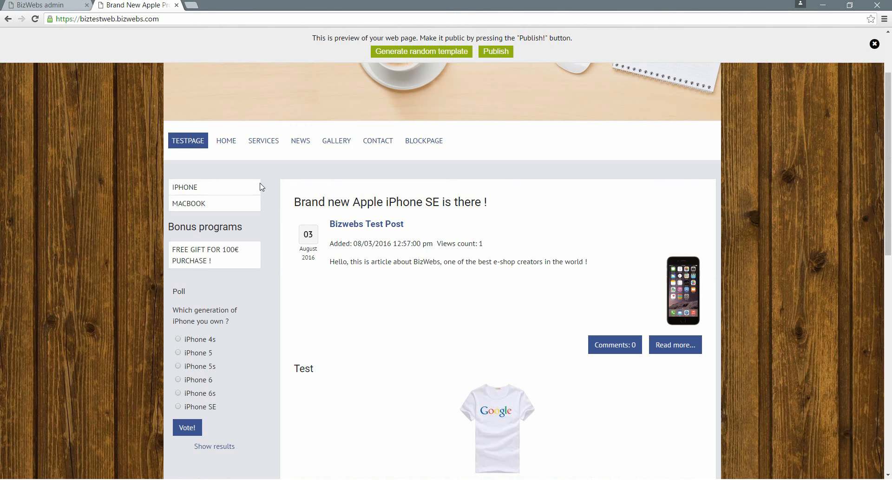
Step: Open the custom font settings in the admin and set the H1, H2 and H3 fonts to Georgia
left_click(33, 4)
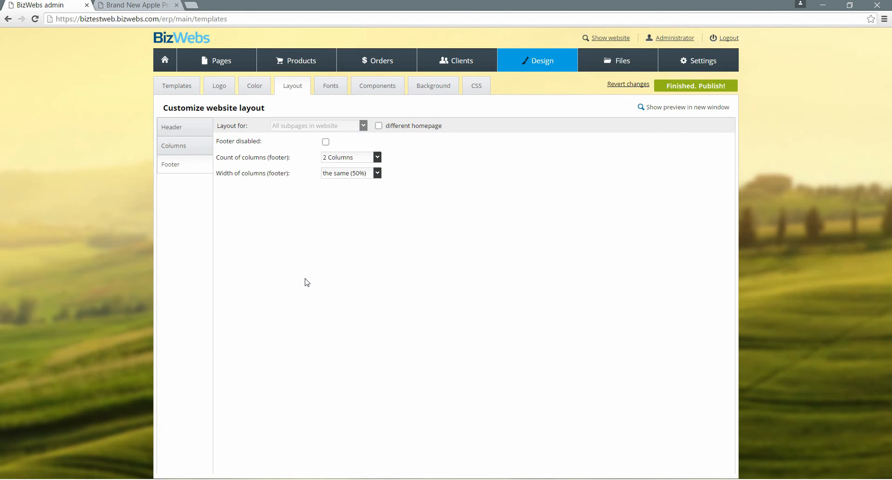
left_click(331, 92)
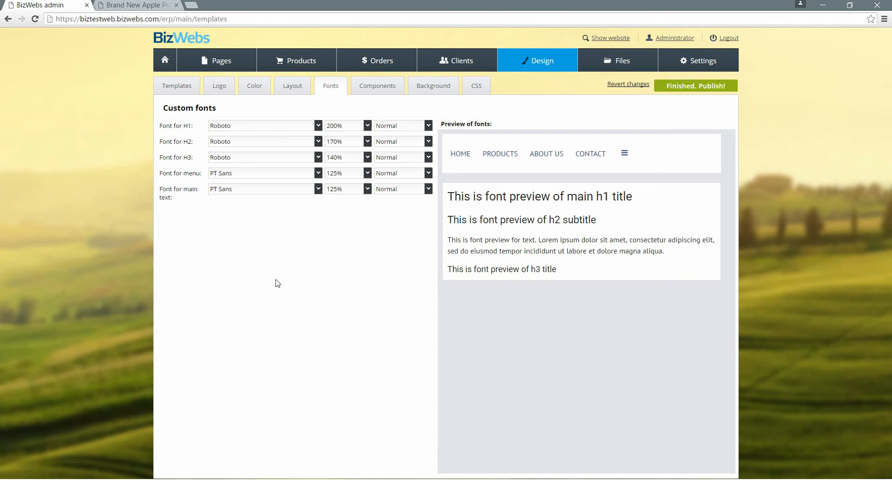
left_click(318, 126)
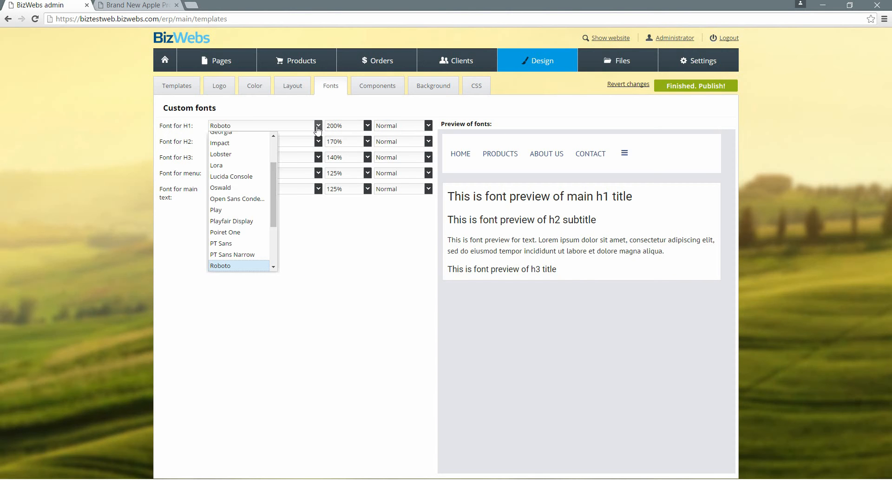
scroll(235, 223, "up", 2)
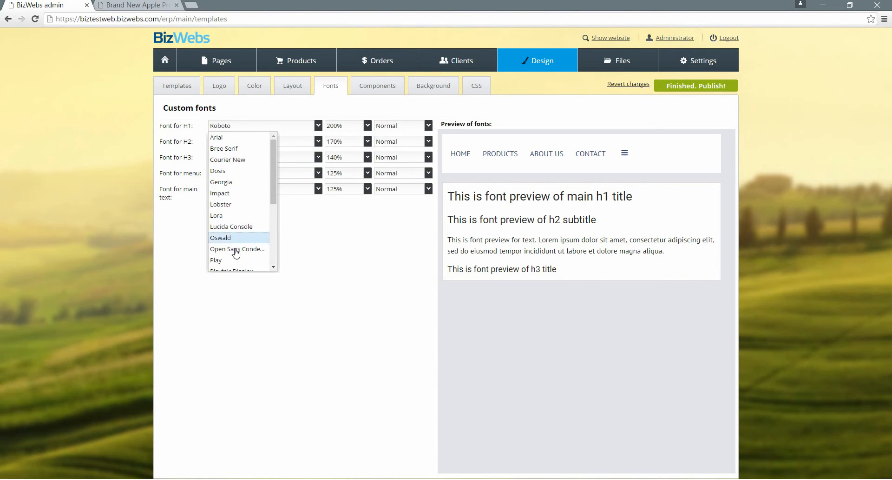
left_click(231, 182)
left_click(277, 142)
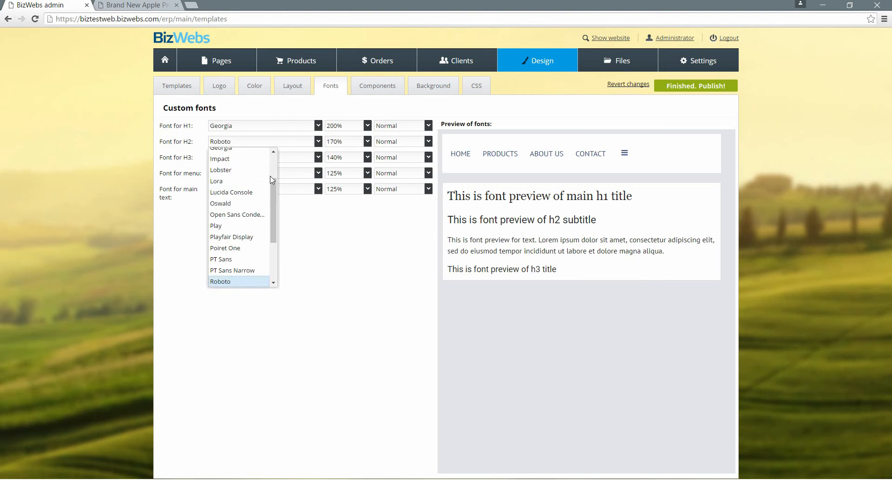
left_click(243, 149)
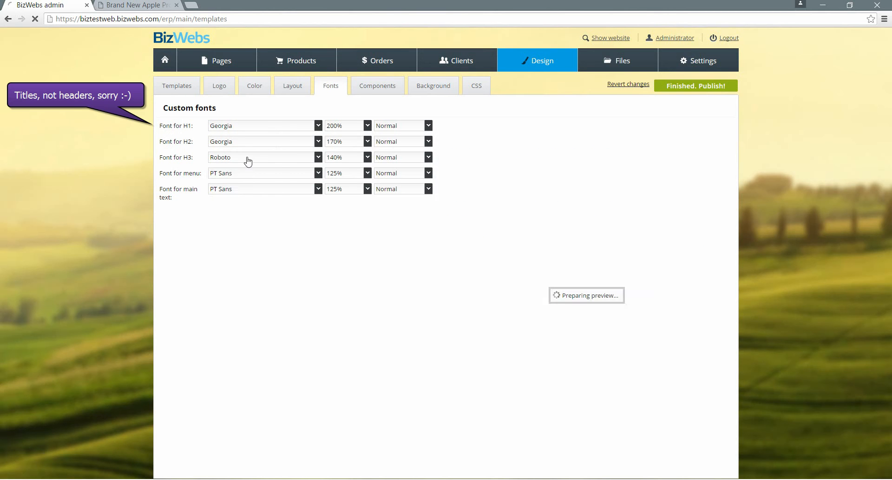
left_click(246, 157)
left_click(247, 165)
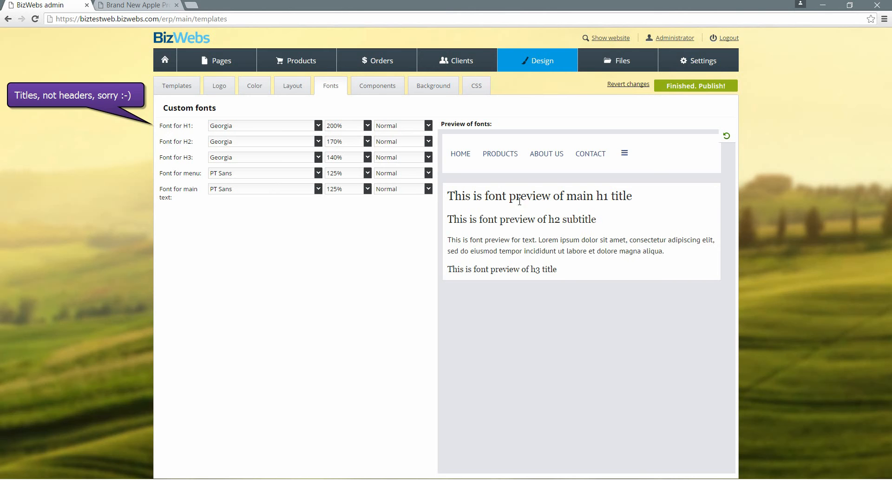
Step: Set the style of the H1, H2 and H3 title fonts to Italics
left_click(398, 128)
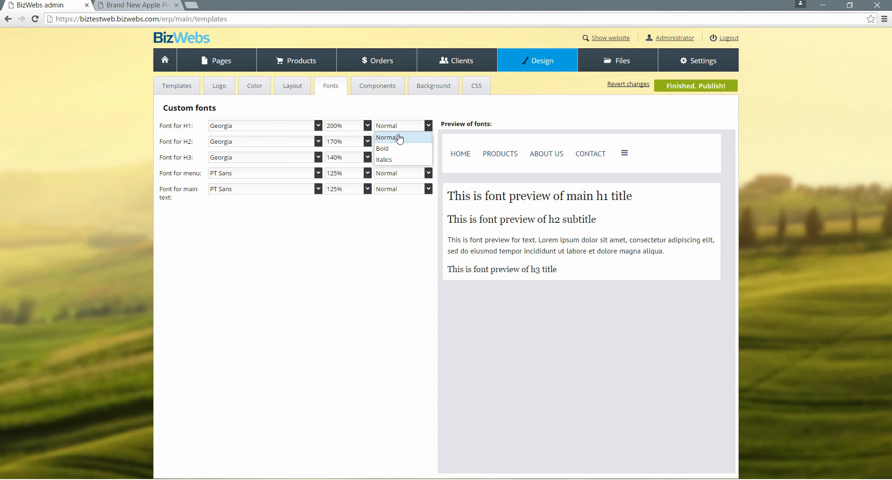
left_click(395, 160)
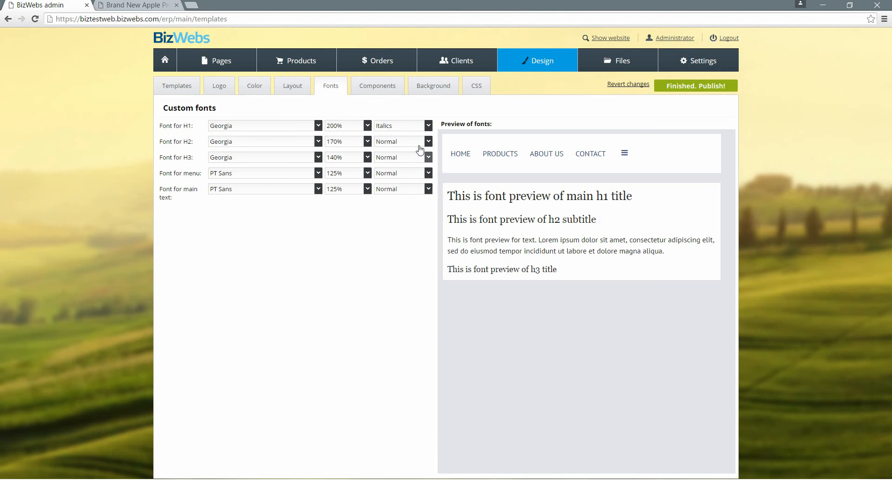
left_click(418, 146)
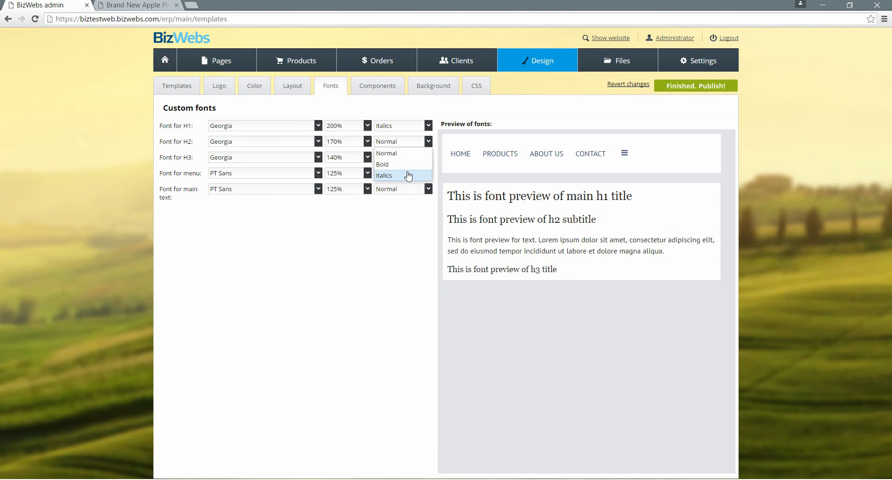
left_click(409, 174)
left_click(411, 160)
left_click(400, 186)
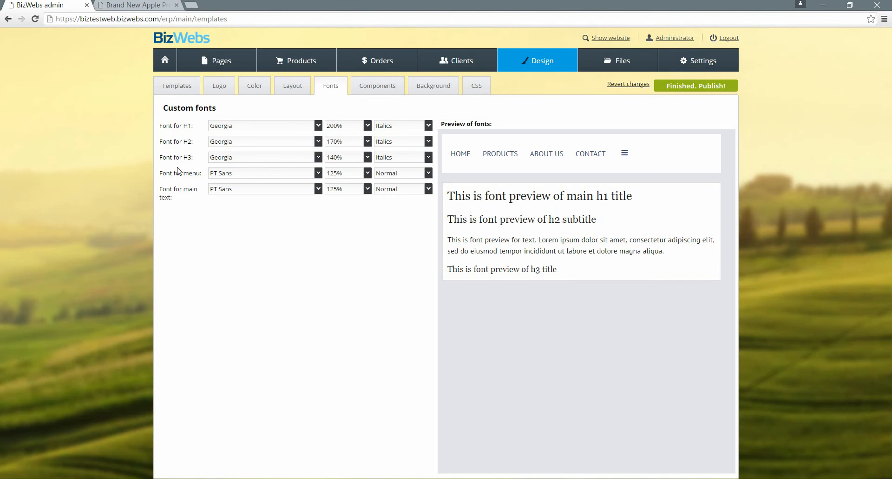
Step: Set the menu font to Oswald and the main text font to Lucida Console
left_click(296, 174)
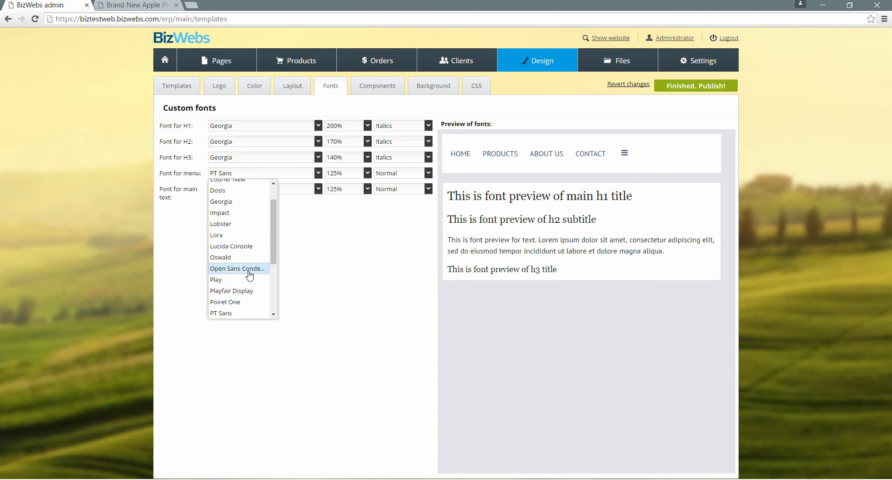
left_click(248, 257)
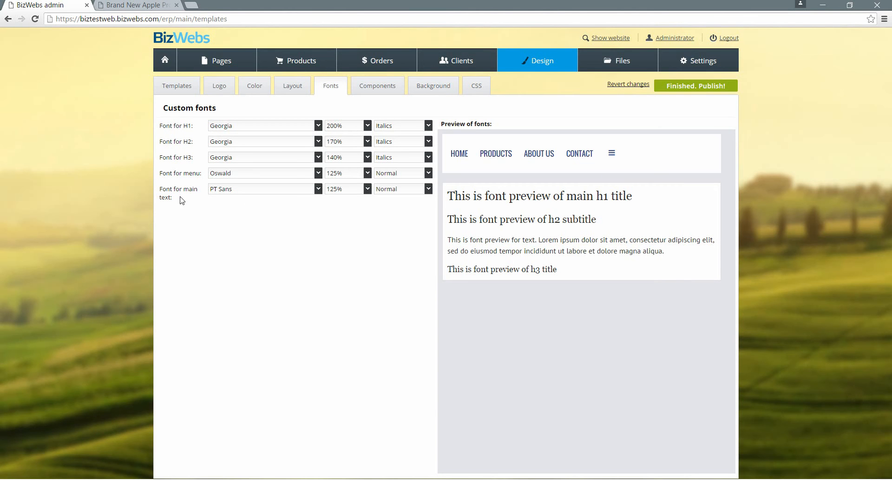
left_click(255, 190)
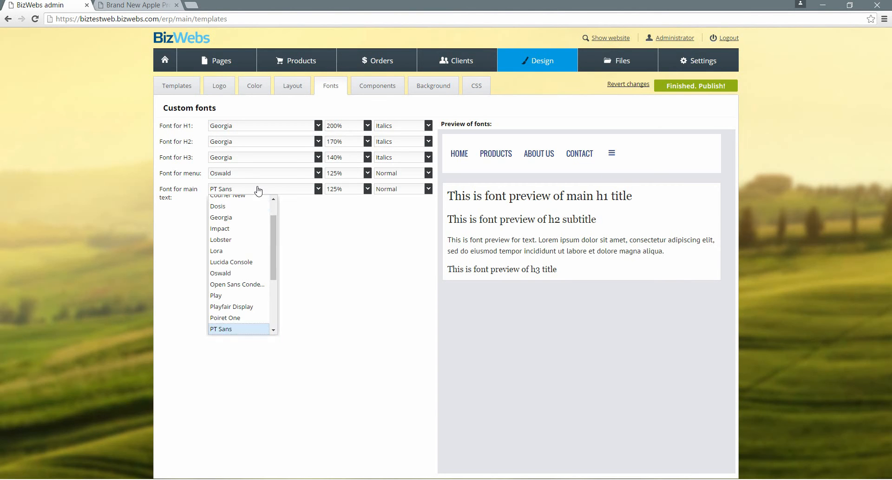
left_click(247, 263)
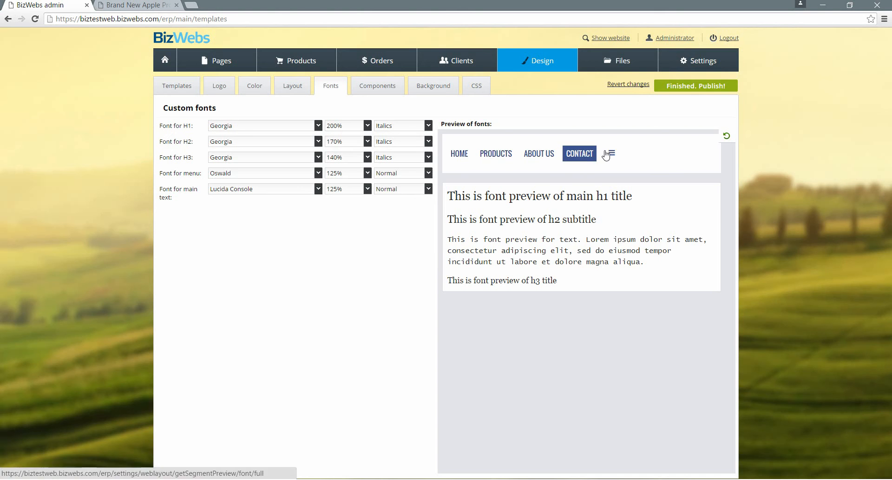
Step: Publish the font changes, checking the list of new settings before confirming
left_click(703, 87)
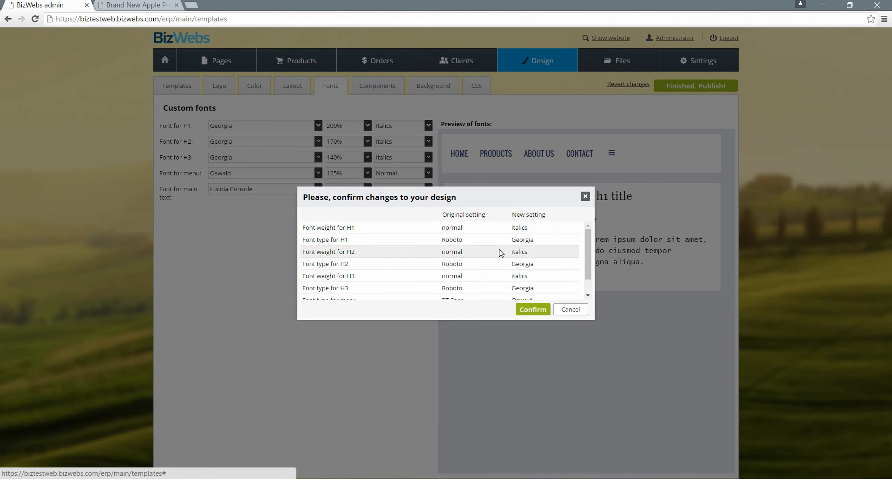
scroll(501, 260, "down", 2)
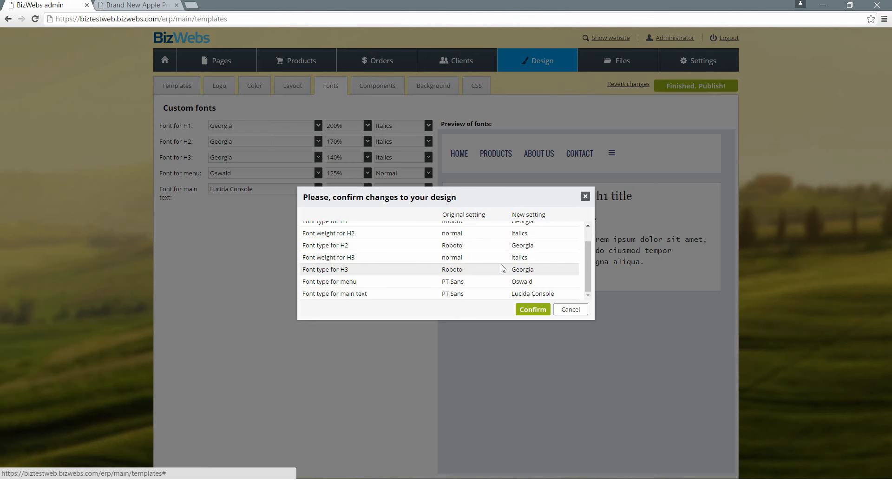
left_click(521, 316)
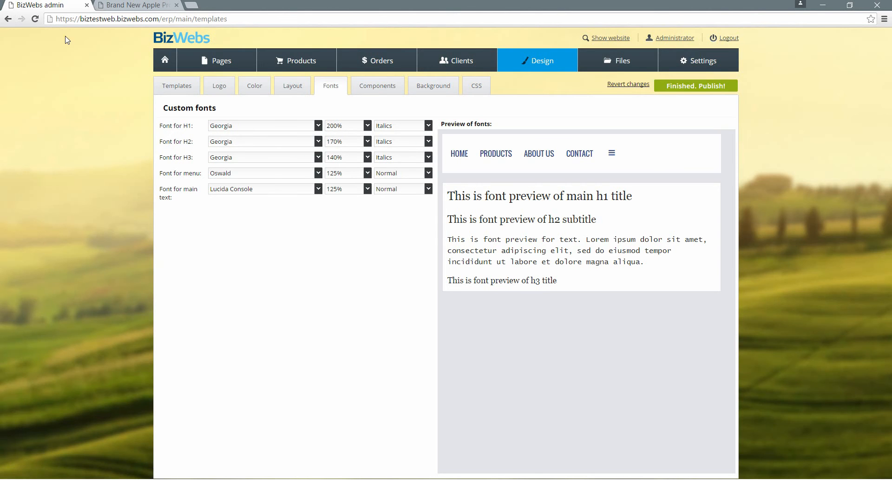
Step: Reload the website, review the new fonts in its titles, menu and text, and close the preview notice
left_click(136, 5)
key("F5")
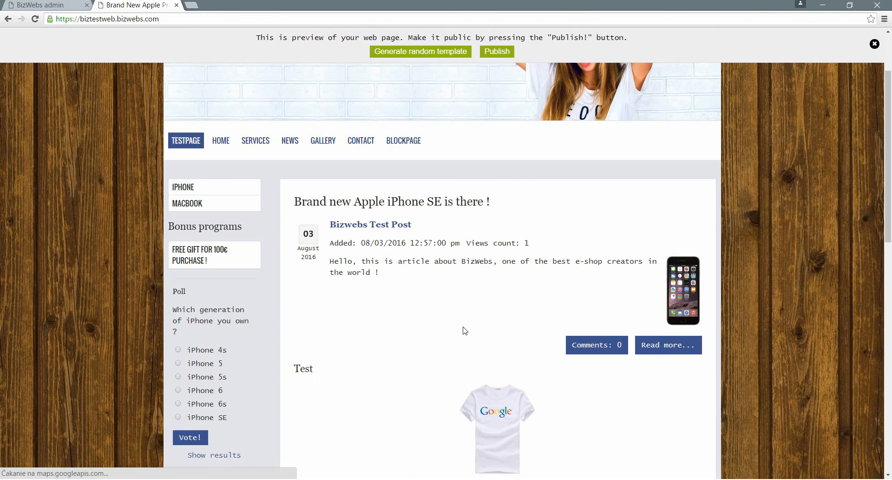
scroll(464, 330, "down", 10)
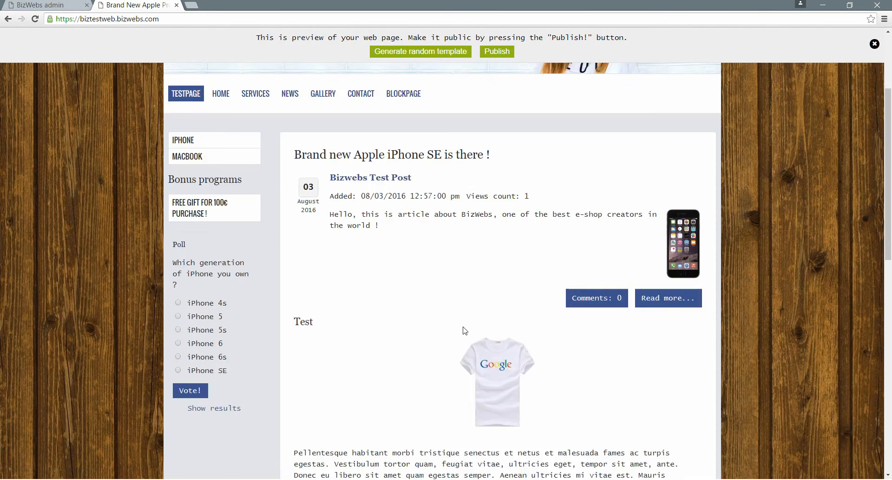
scroll(633, 332, "up", 12)
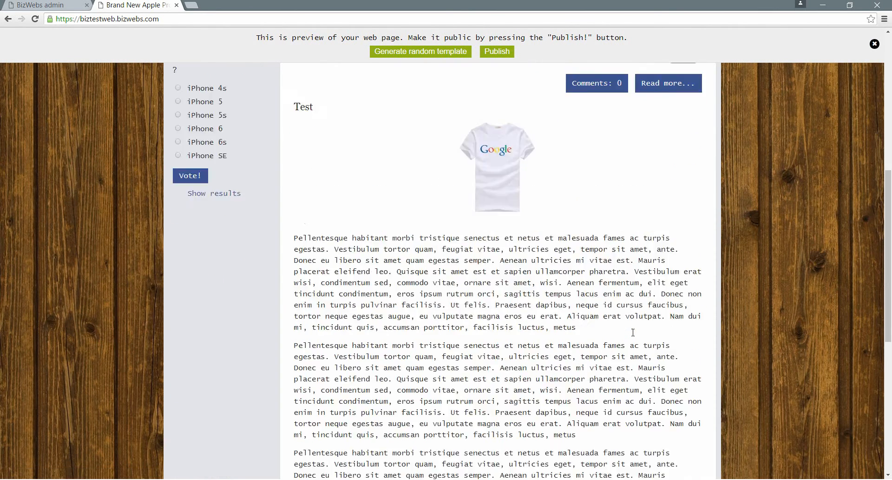
scroll(524, 244, "down", 1)
scroll(525, 242, "up", 1)
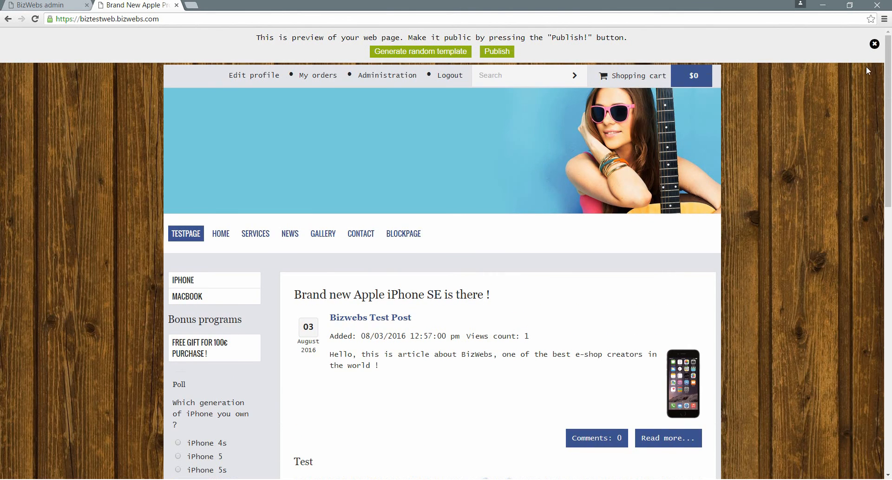
left_click(875, 44)
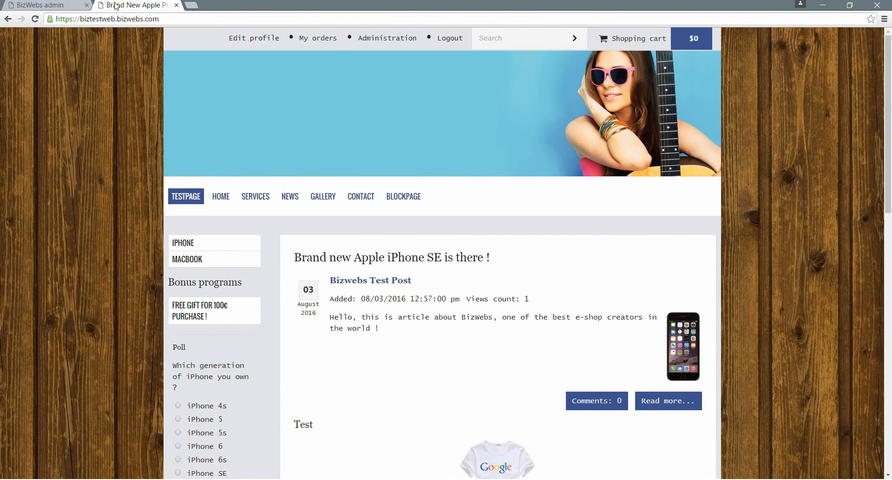
Step: Open the functional components settings in the admin and examine the top panel with login on the website
left_click(45, 4)
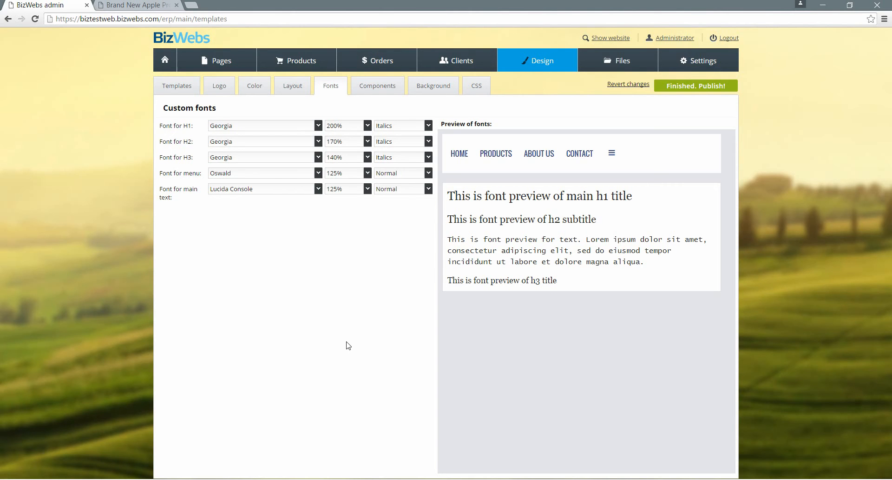
left_click(378, 89)
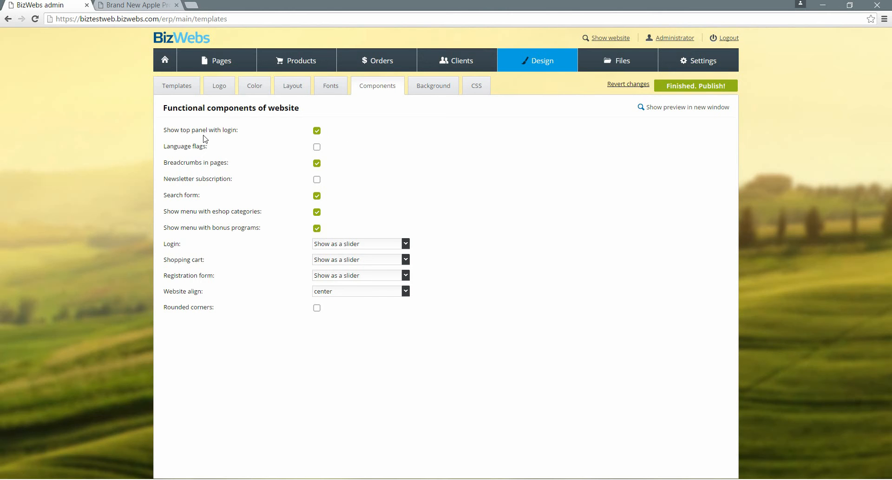
left_click(128, 3)
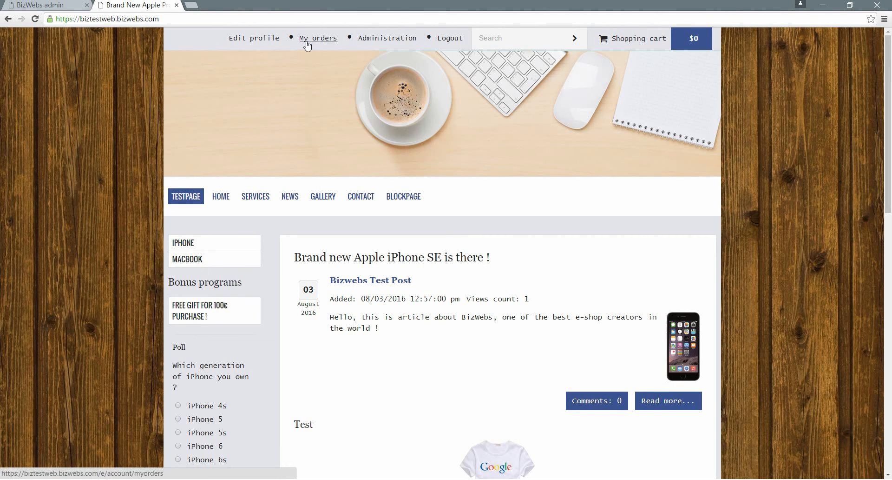
left_click(53, 4)
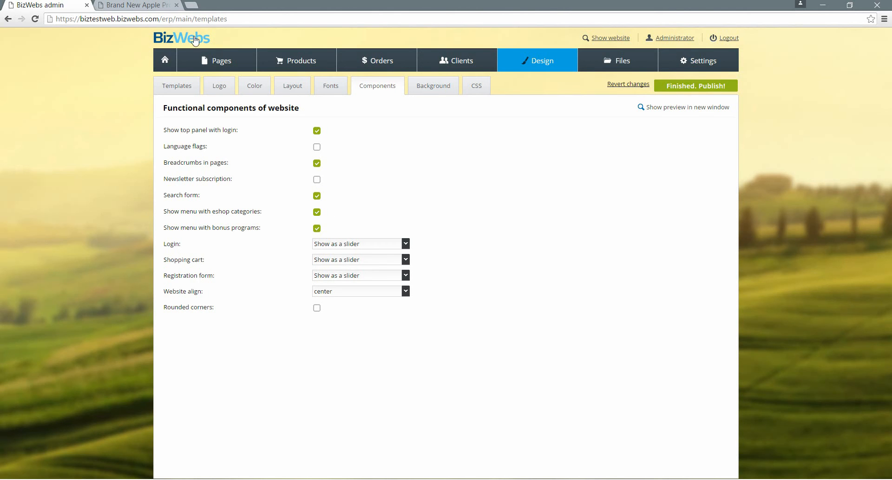
Step: Check the search form on the website and disable it in the functional components
left_click(164, 5)
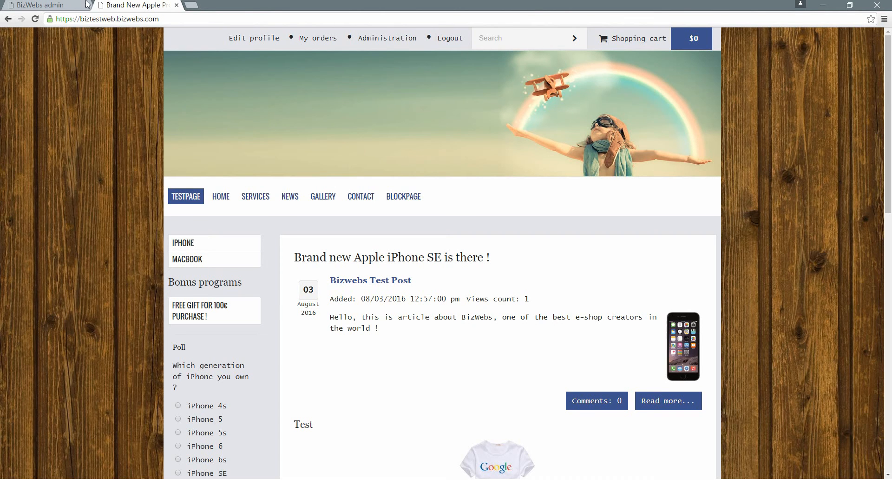
left_click(68, 5)
left_click(317, 196)
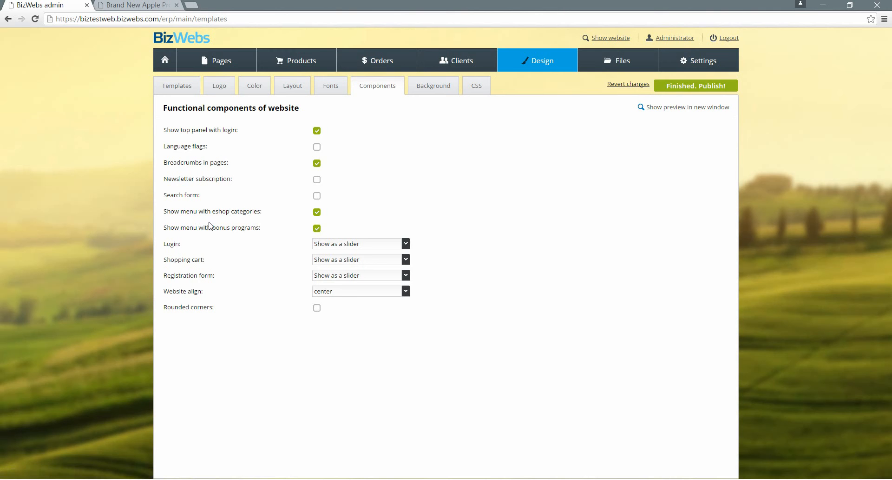
Step: Examine the e-shop categories and bonus programs menus on the website and return to the components settings
left_click(135, 6)
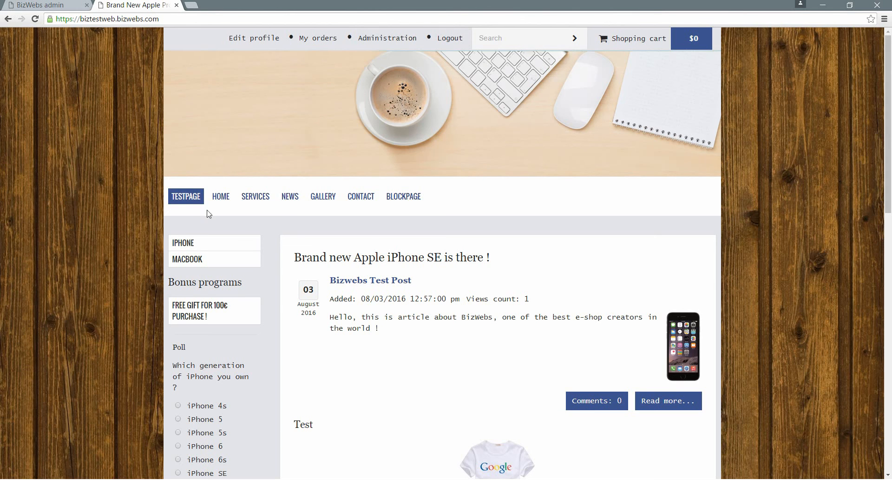
left_click(74, 4)
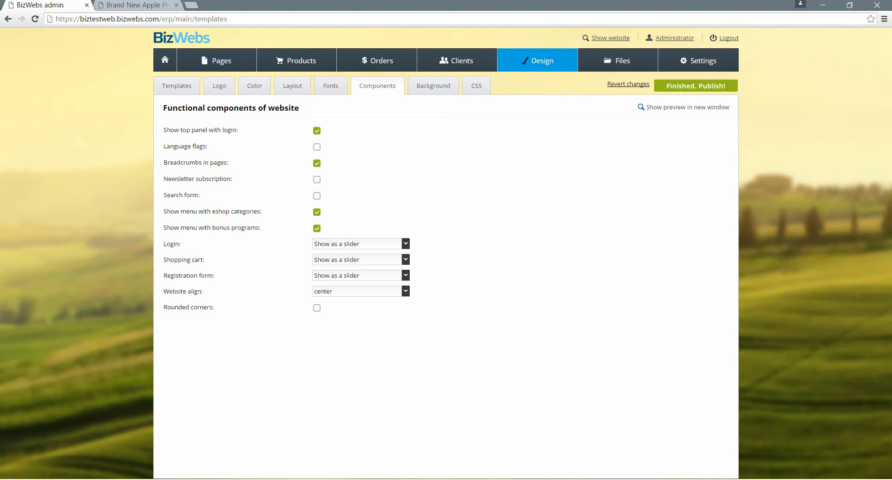
key("ctrl+Tab")
scroll(289, 347, "down", 1)
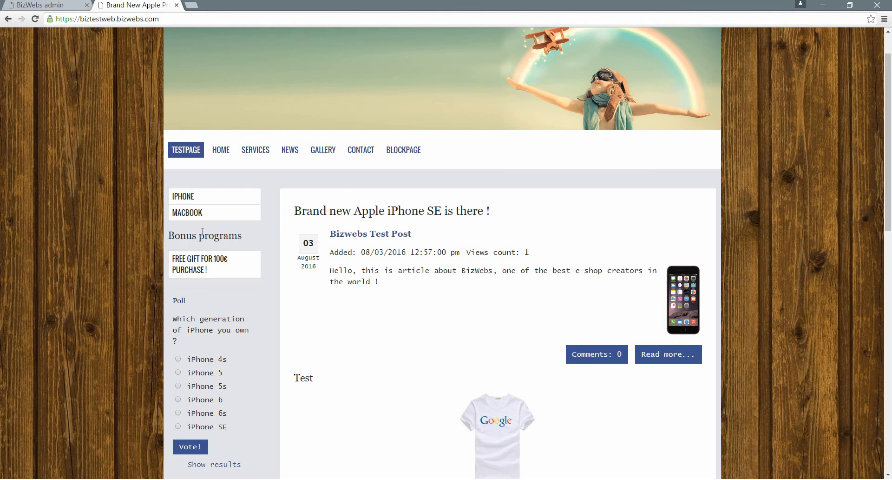
left_click(37, 5)
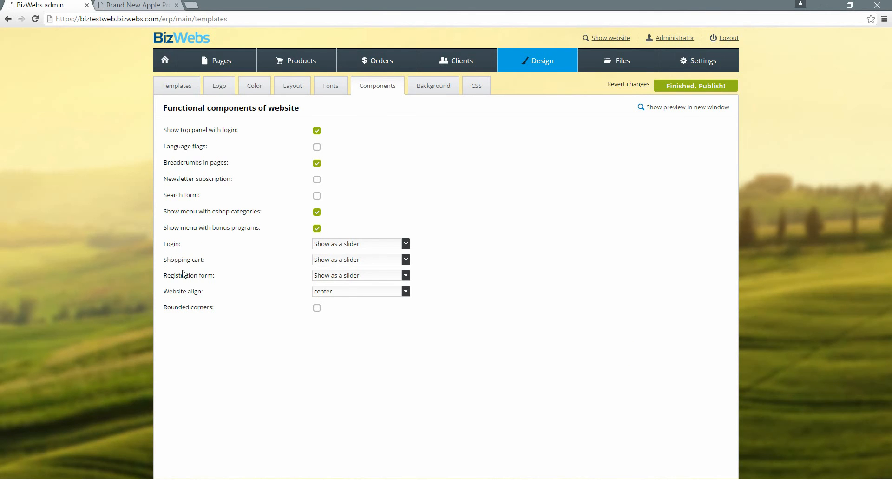
Step: Examine the display options for the login, shopping cart and registration form without changing them
left_click(392, 244)
left_click(391, 244)
left_click(381, 260)
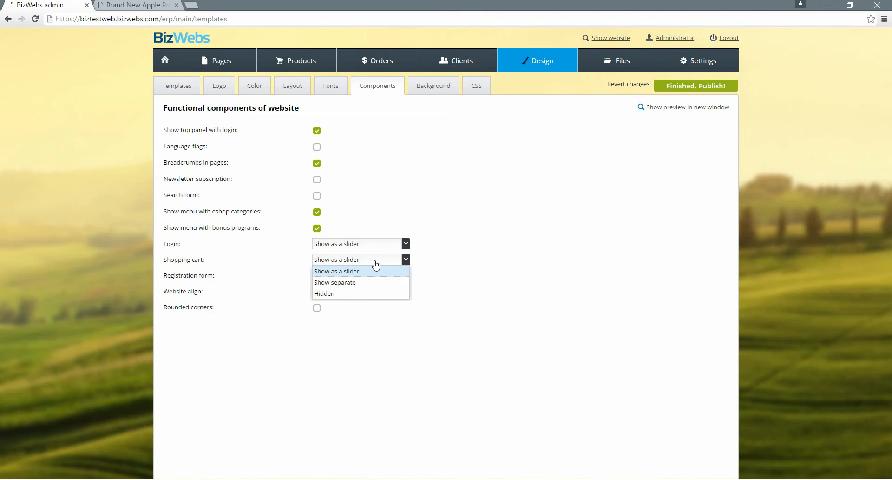
left_click(371, 262)
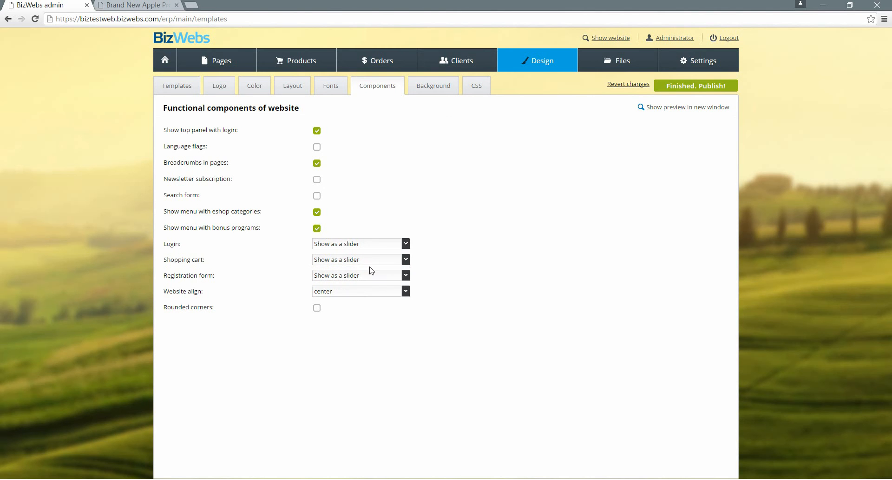
left_click(346, 279)
left_click(345, 278)
Step: Set the website alignment to right and enable rounded corners
left_click(334, 297)
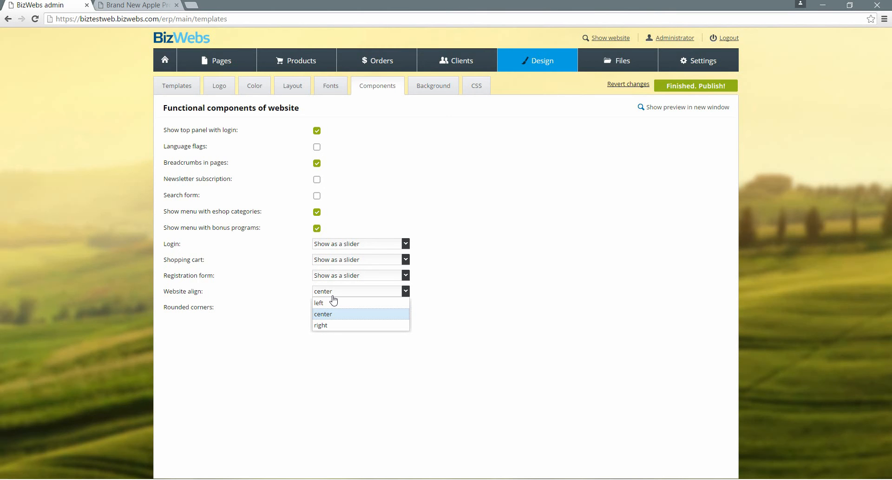
left_click(333, 325)
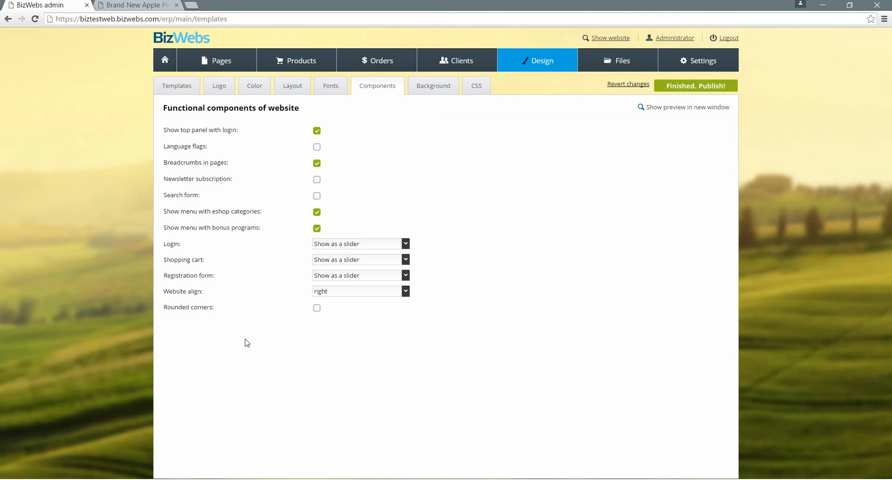
left_click(317, 309)
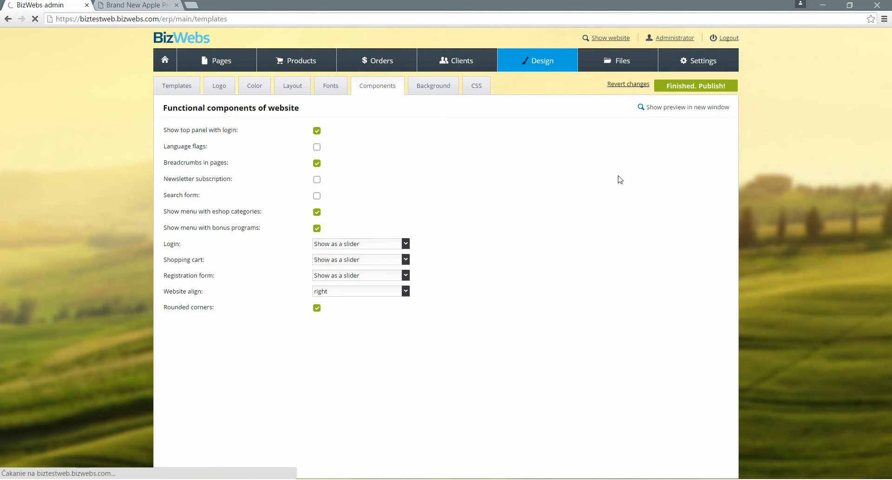
Step: Publish the component changes, then reload the website and review its alignment, corners and top panel
left_click(703, 87)
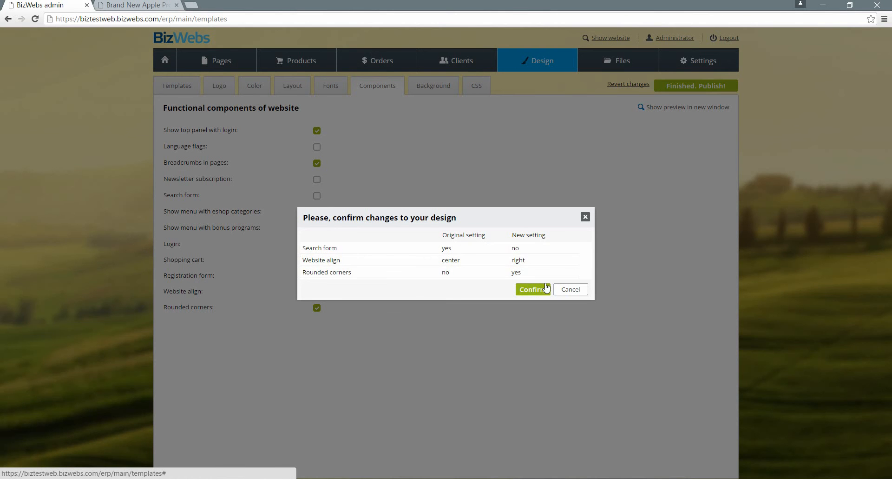
left_click(533, 289)
left_click(138, 4)
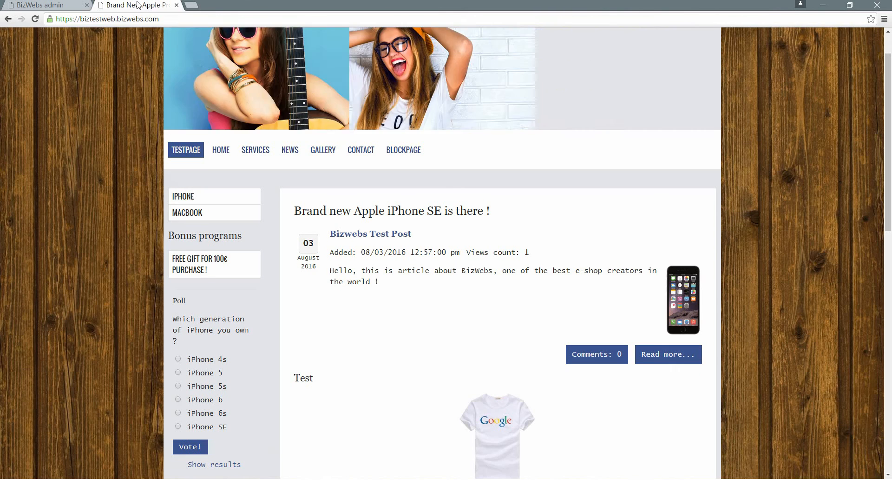
key("F5")
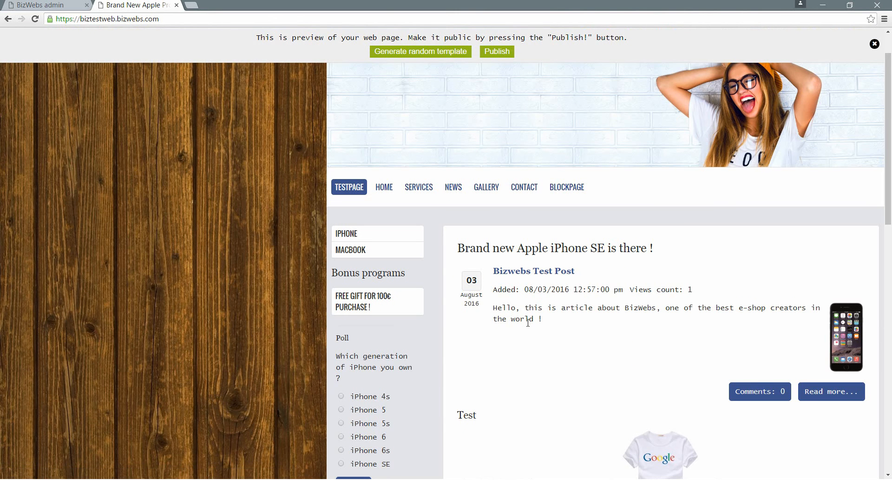
scroll(521, 325, "down", 1)
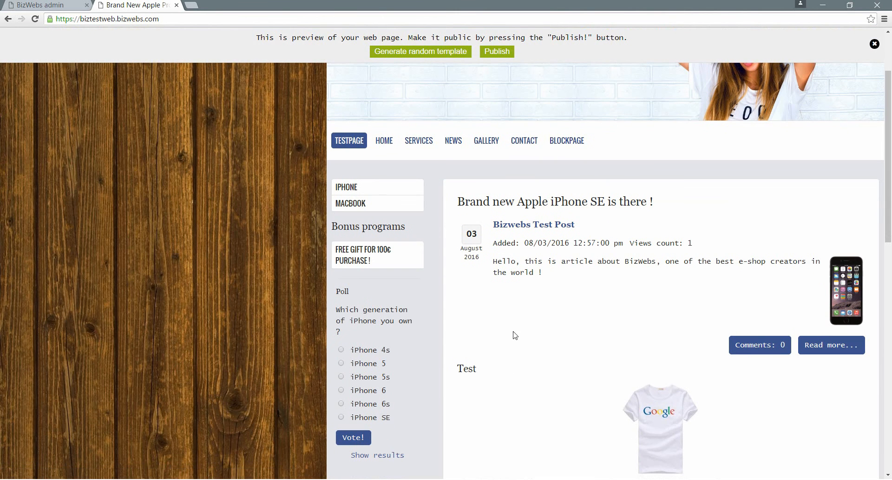
left_click(875, 43)
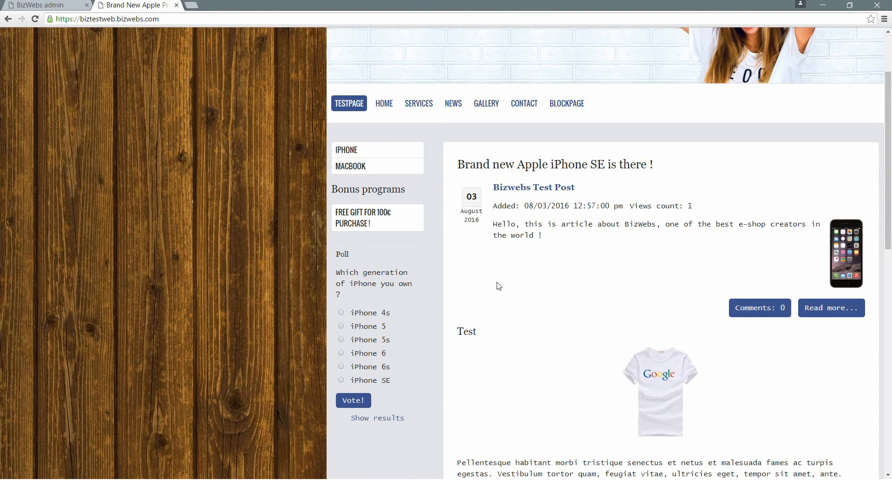
scroll(241, 301, "up", 2)
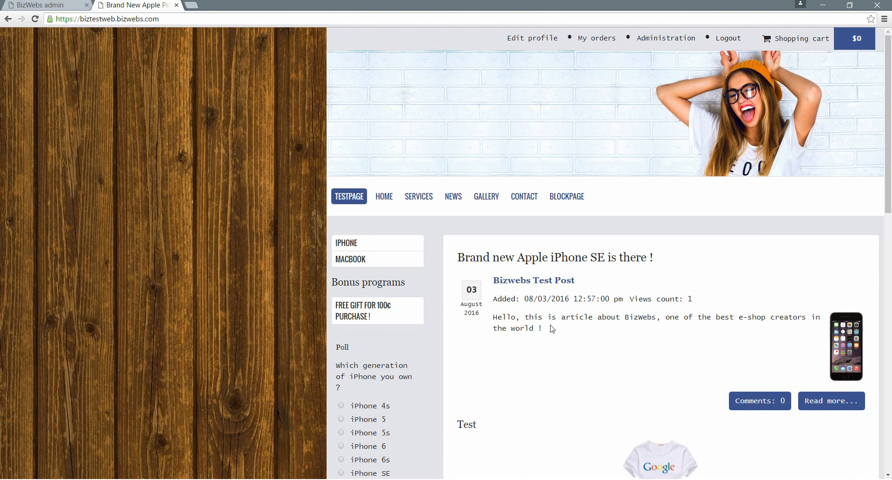
Step: Return to the admin's component settings and set the website alignment to center
left_click(36, 4)
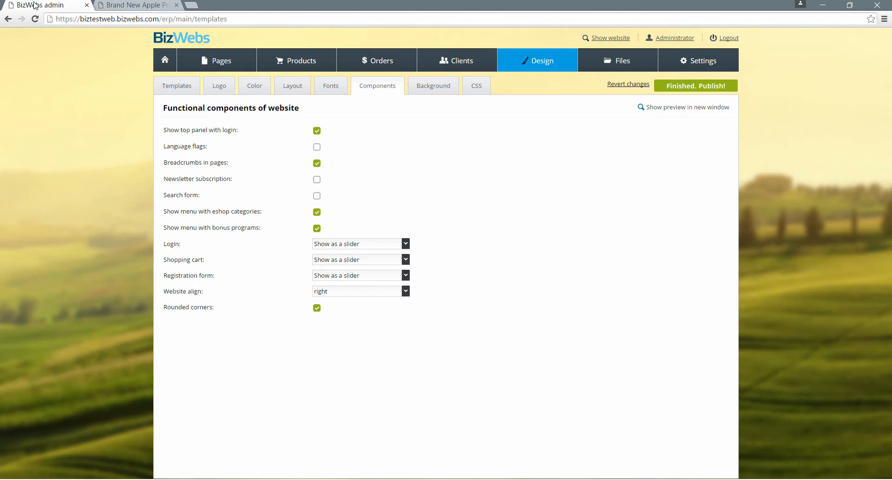
left_click(355, 293)
left_click(358, 315)
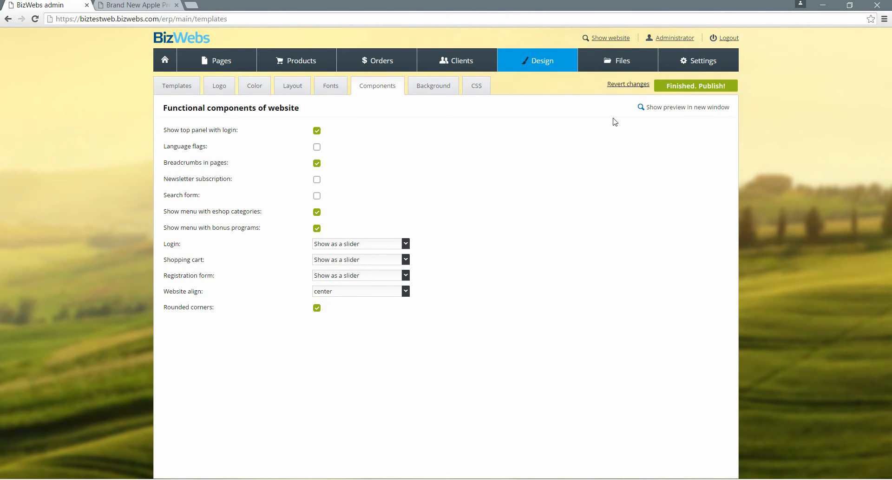
Step: Publish the centered website alignment and reload the website
left_click(668, 86)
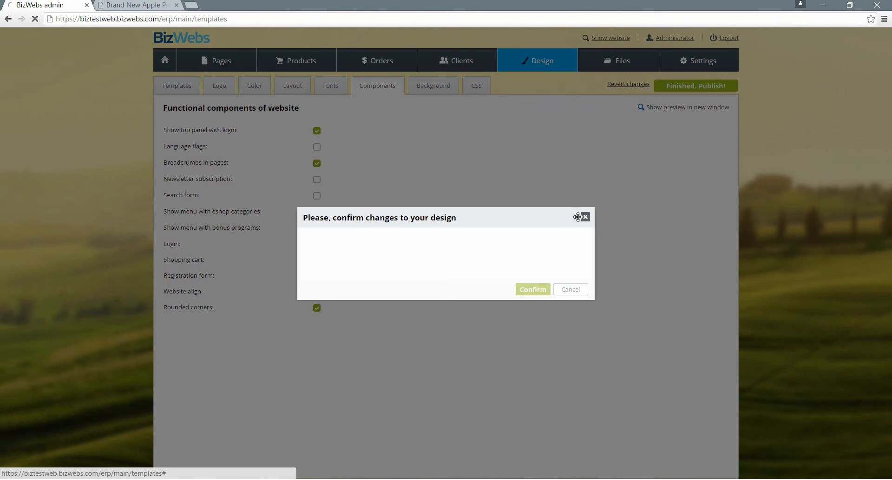
left_click(533, 290)
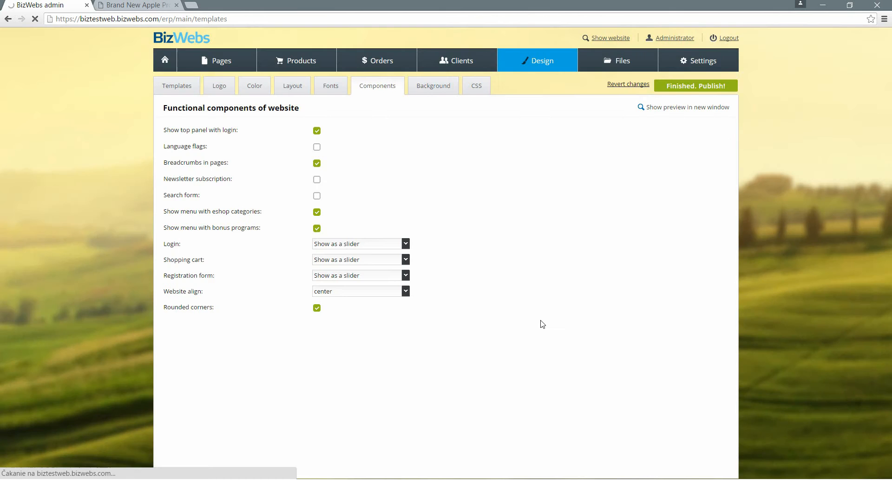
left_click(115, 5)
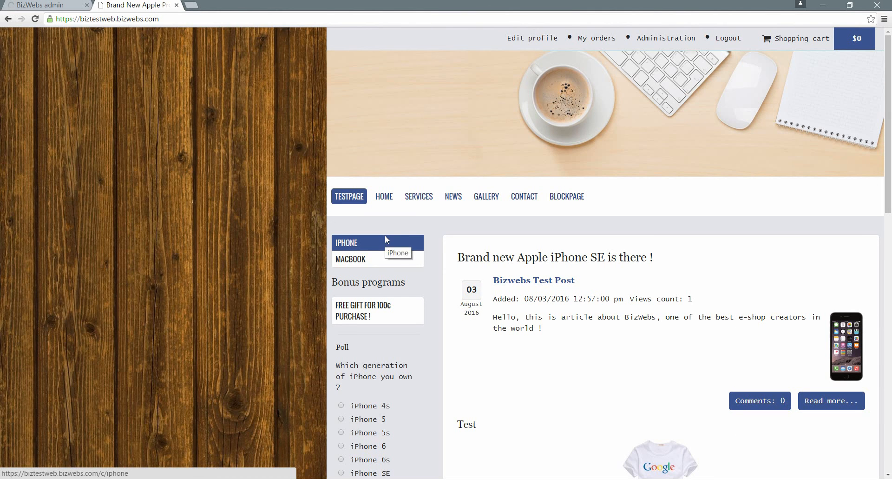
left_click(386, 240)
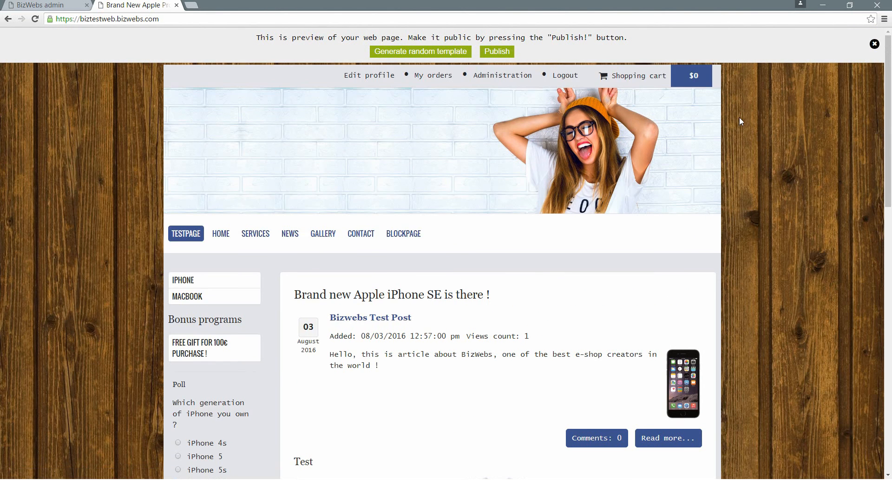
Step: Review the homepage's alignment and dismiss the template preview notice
scroll(740, 122, "down", 2)
left_click(41, 5)
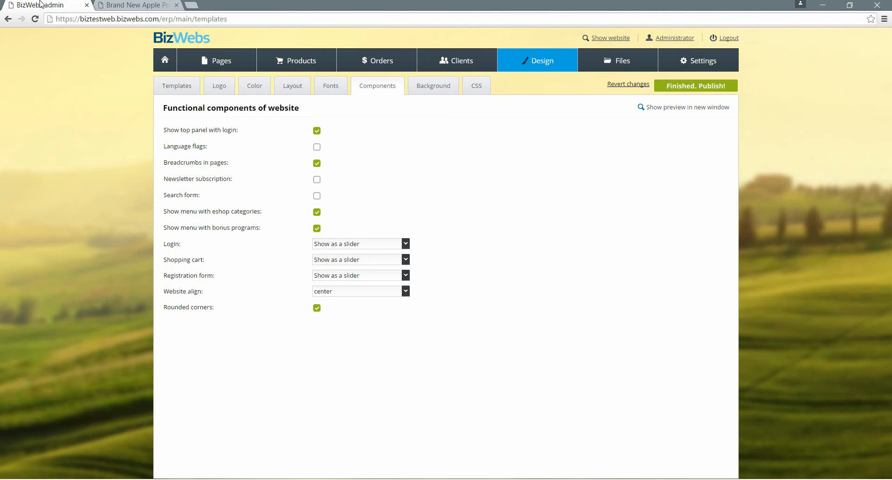
left_click(126, 4)
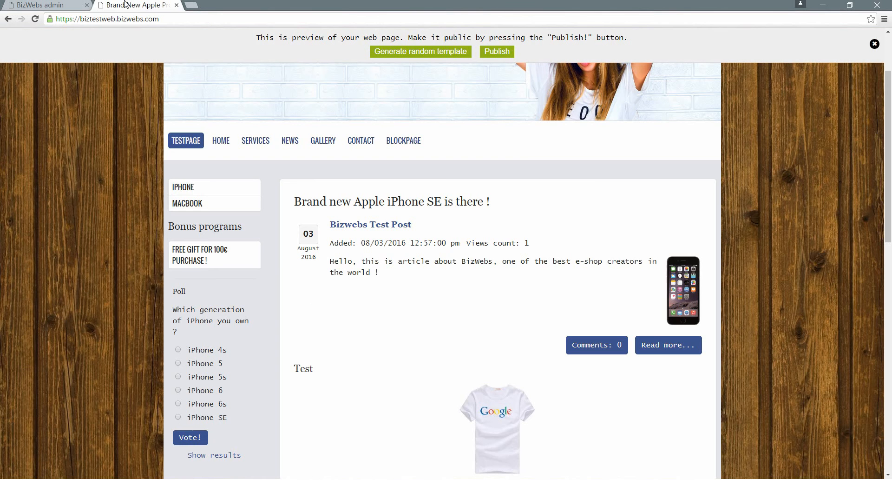
scroll(455, 288, "up", 2)
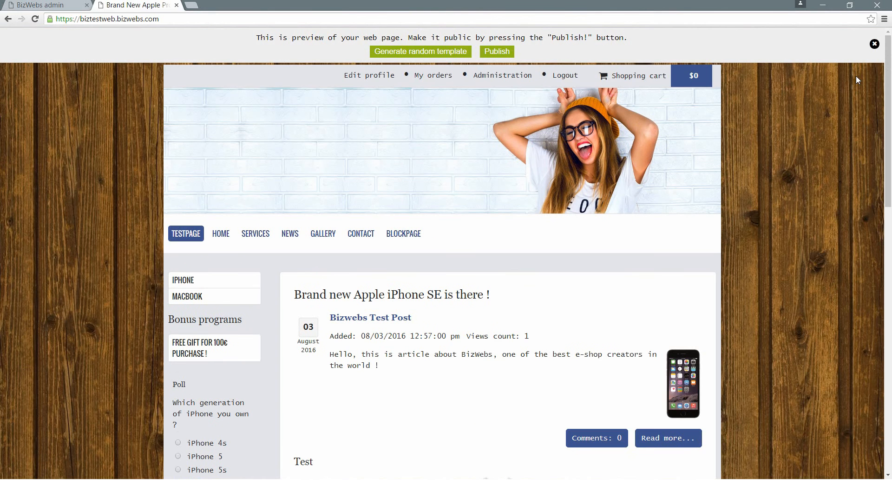
left_click(874, 44)
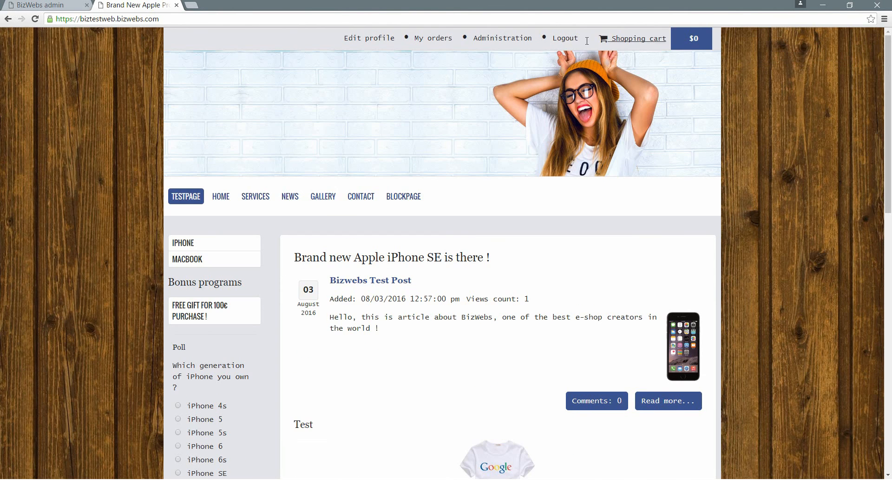
Step: Browse the website background categories in the admin's design settings, including Blurry, Architecture, Abstract, Food, Nature, People, Technology and Vector
left_click(16, 4)
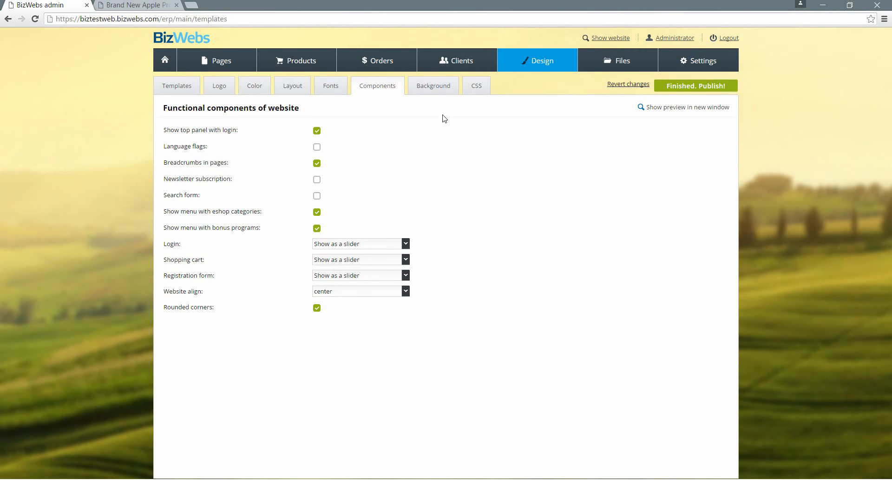
left_click(444, 87)
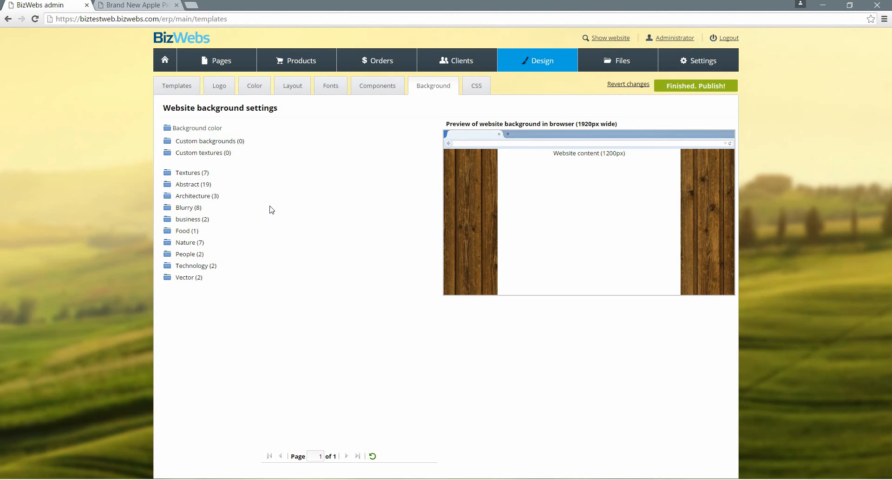
left_click(209, 207)
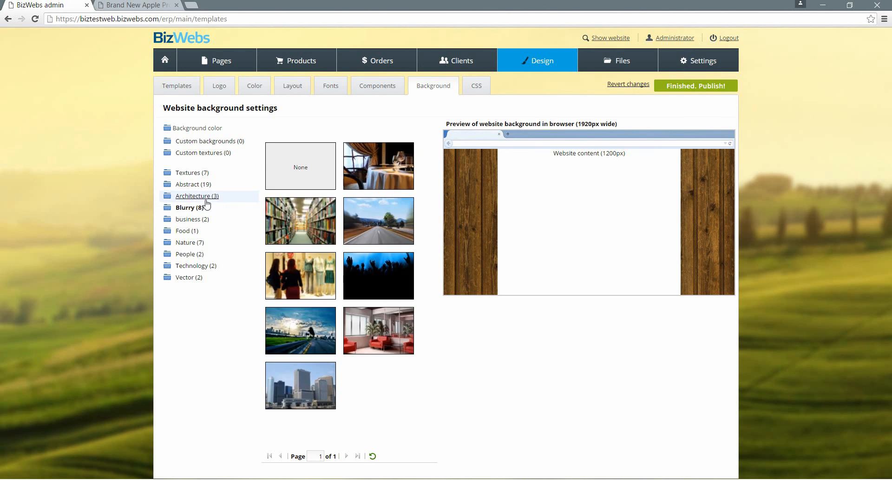
left_click(206, 198)
left_click(212, 186)
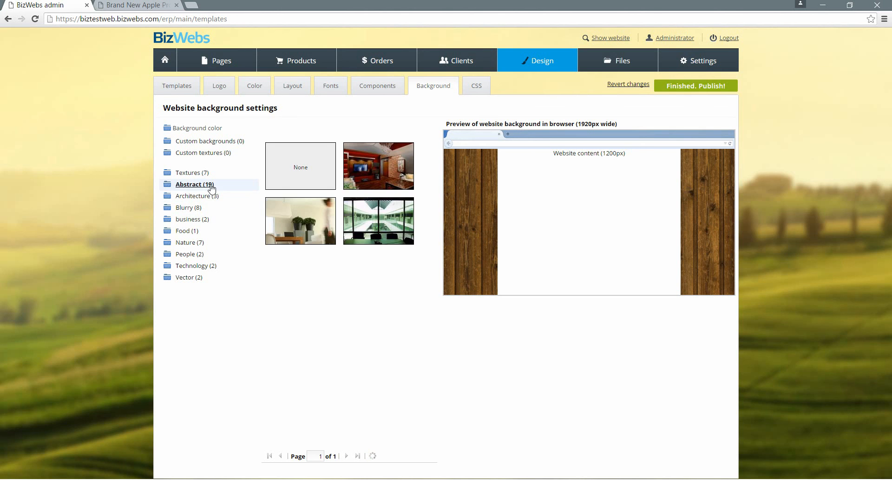
left_click(199, 232)
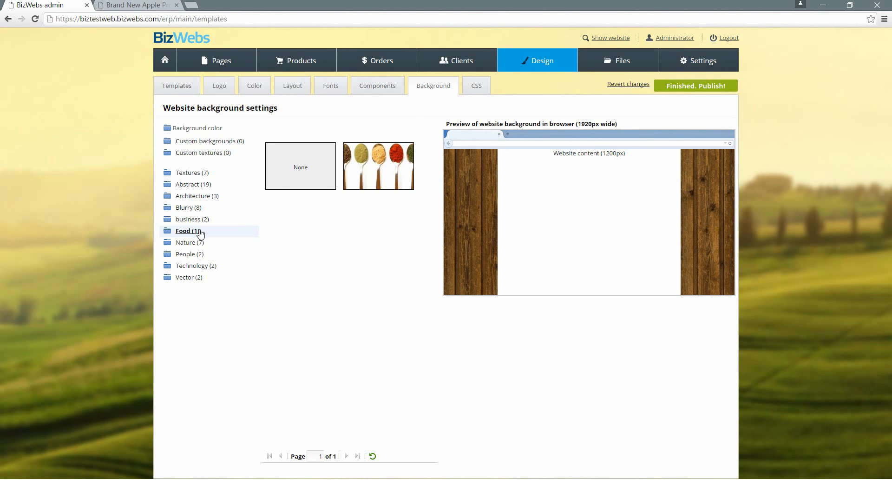
left_click(199, 243)
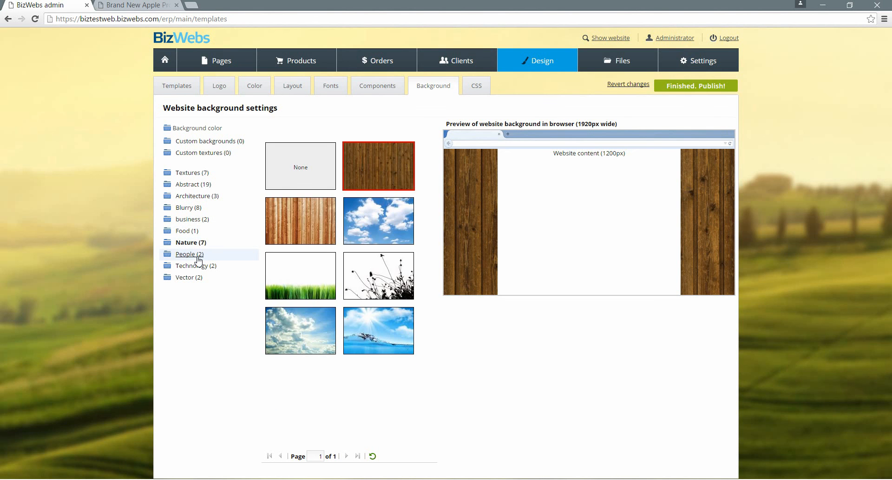
left_click(199, 257)
left_click(203, 267)
left_click(205, 278)
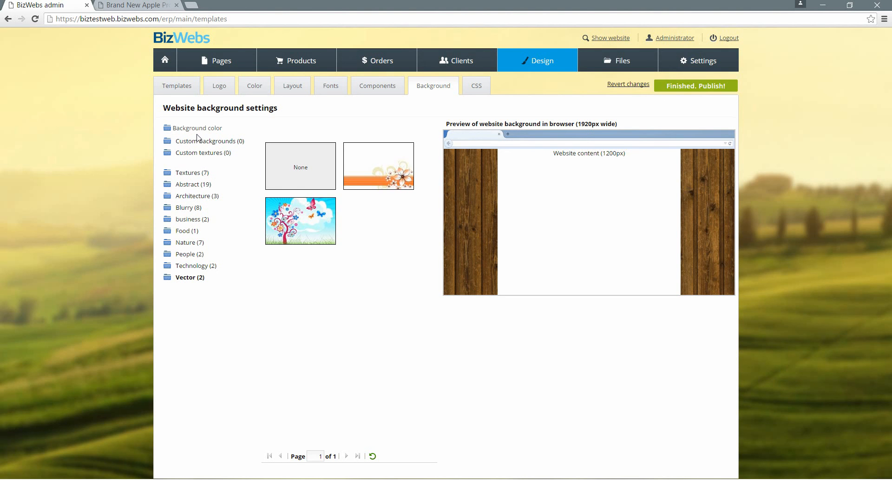
Step: Examine the background color picker and close it without saving a color
left_click_drag(224, 128, 196, 132)
left_click(212, 132)
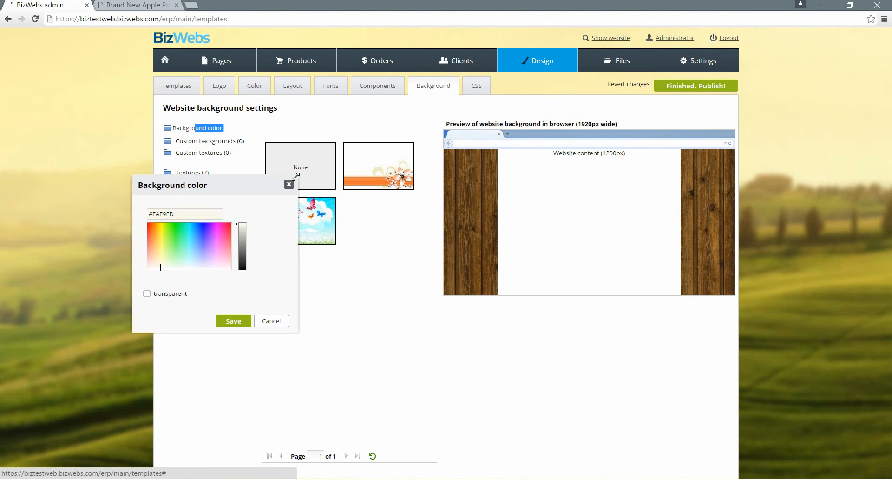
left_click(289, 181)
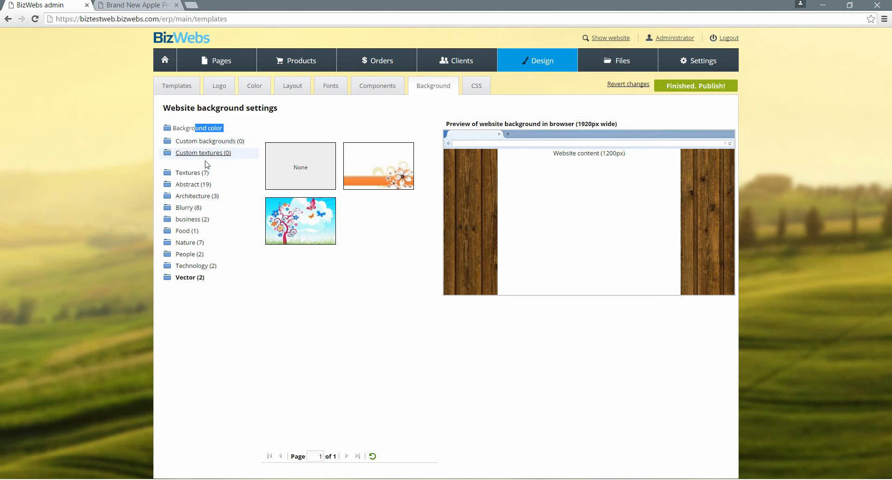
left_click(272, 294)
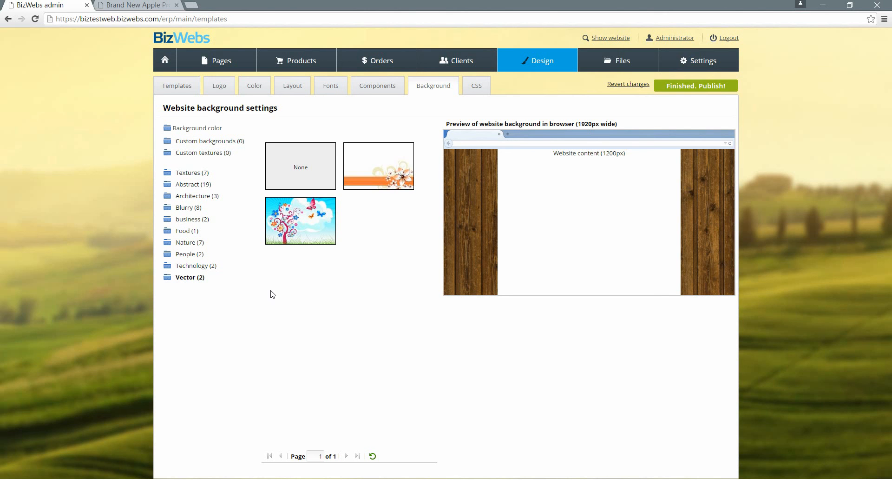
Step: Set the website background to the black-and-grey grunge image from the Abstract category and publish the change
left_click(219, 187)
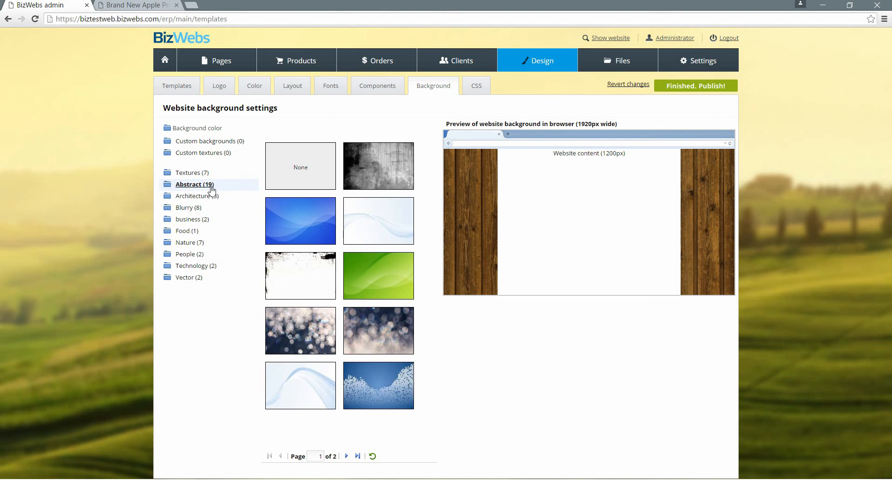
left_click(367, 181)
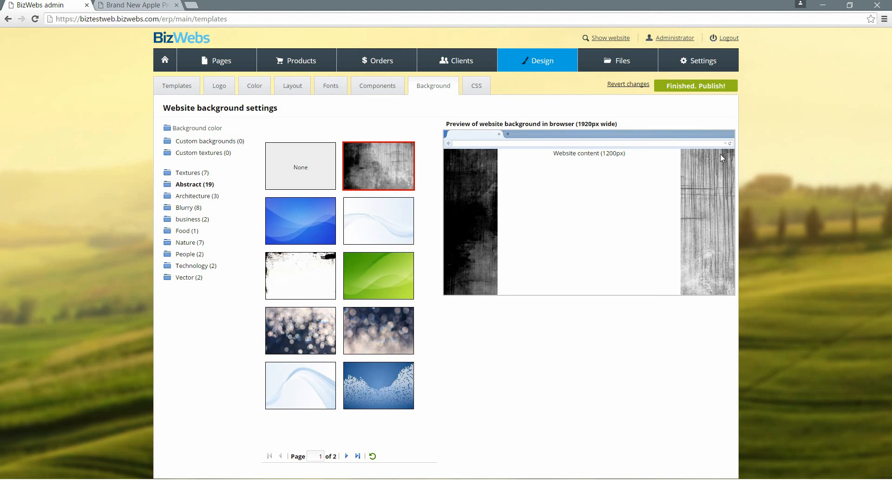
left_click(724, 95)
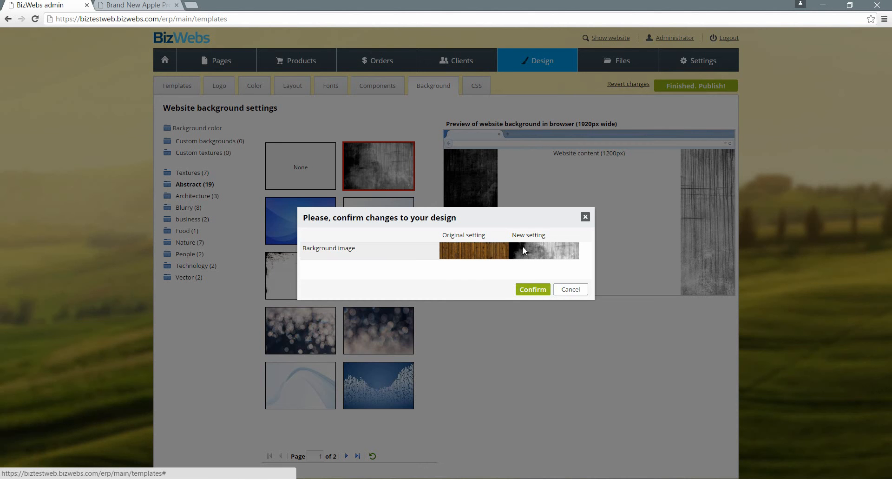
left_click(535, 290)
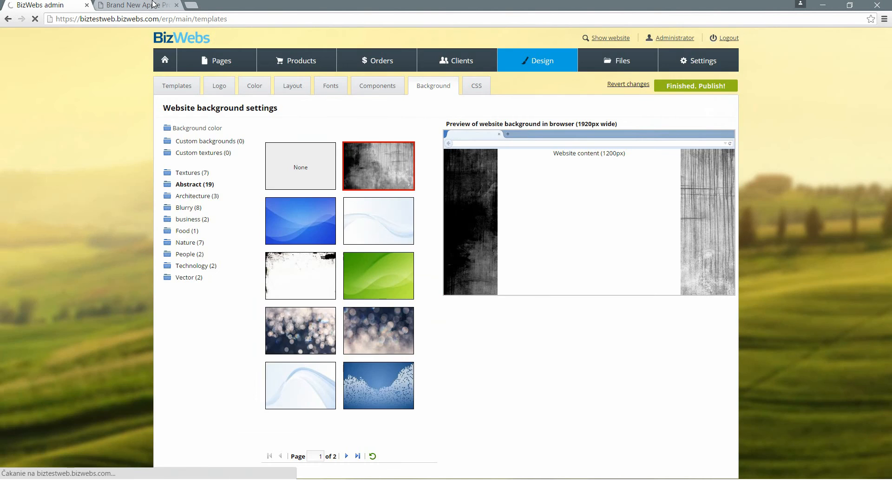
Step: Reload the website to review its new background image and dismiss the preview notice
key("ctrl+Tab")
key("F5")
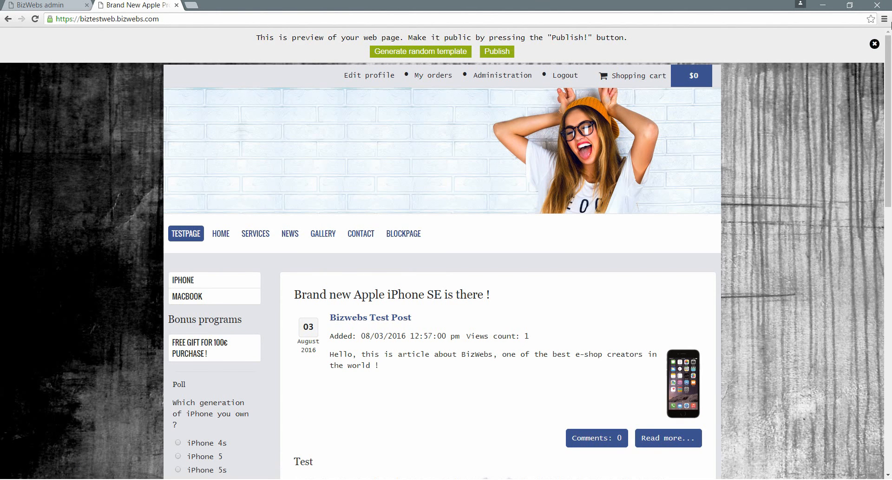
left_click(874, 44)
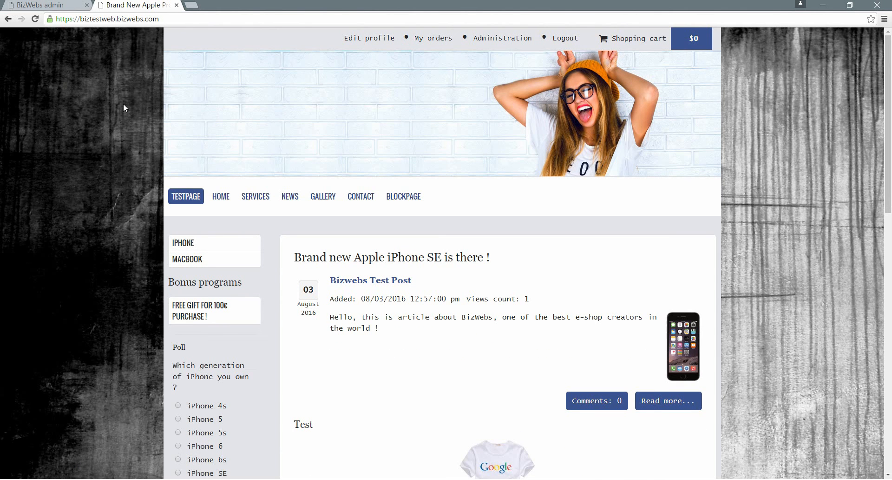
Step: Return to the admin and open the custom CSS styles editor
left_click(65, 5)
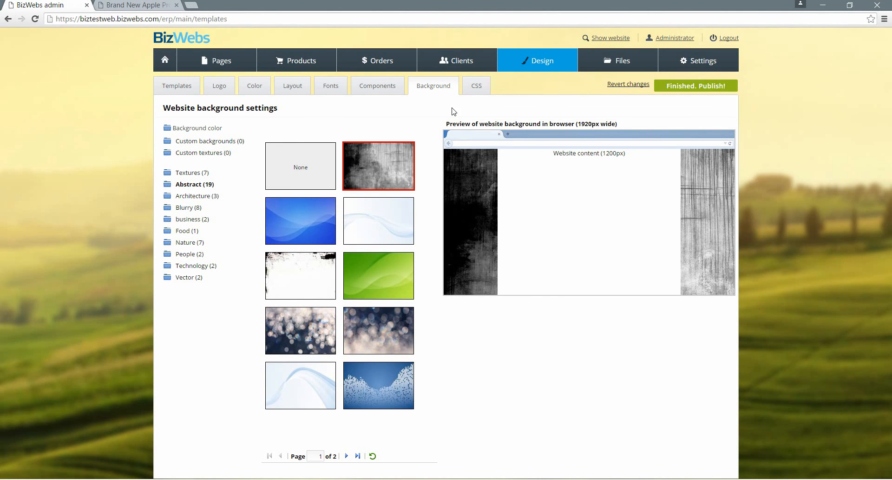
left_click(479, 91)
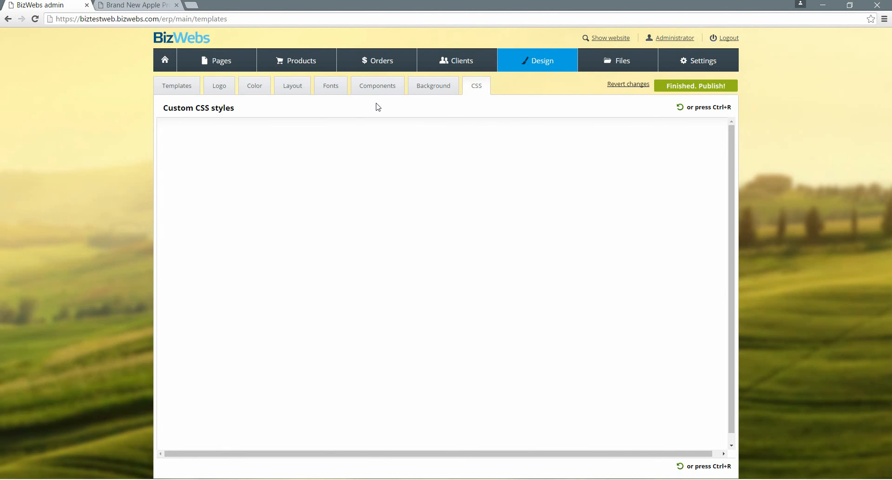
Step: Open the website's Home page and review its intro text and product listing
left_click(162, 3)
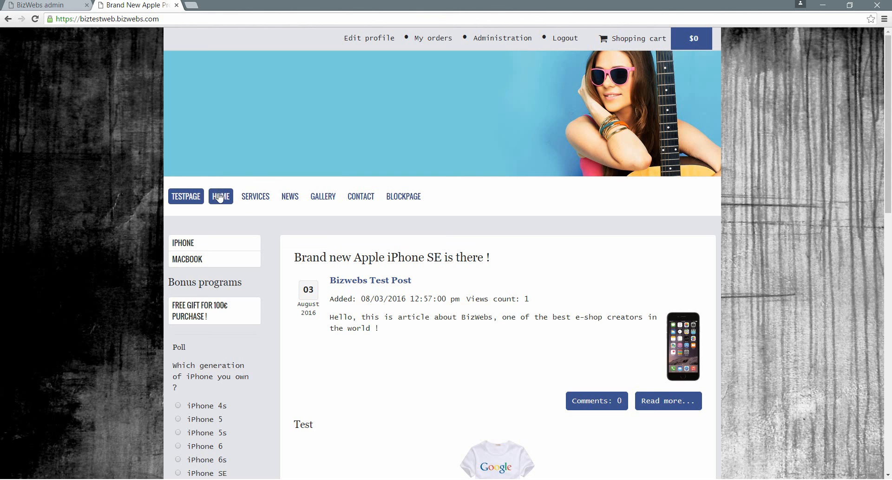
left_click(219, 195)
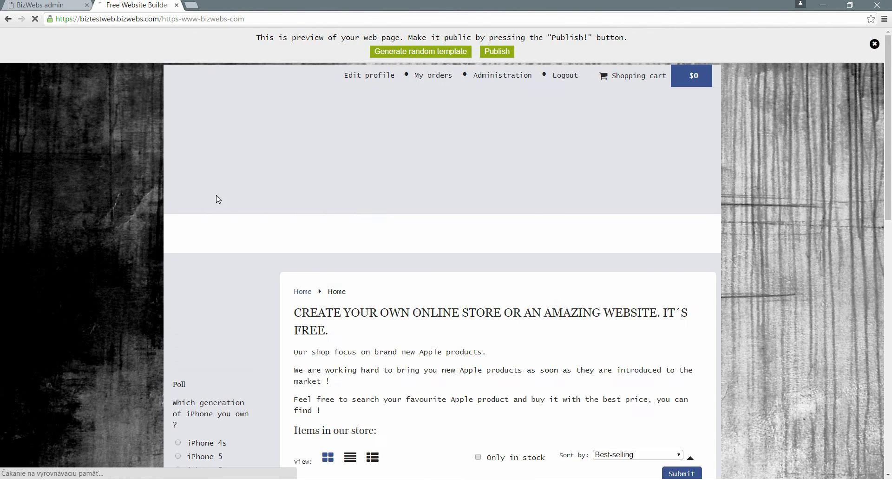
scroll(691, 132, "down", 5)
scroll(691, 132, "down", 1)
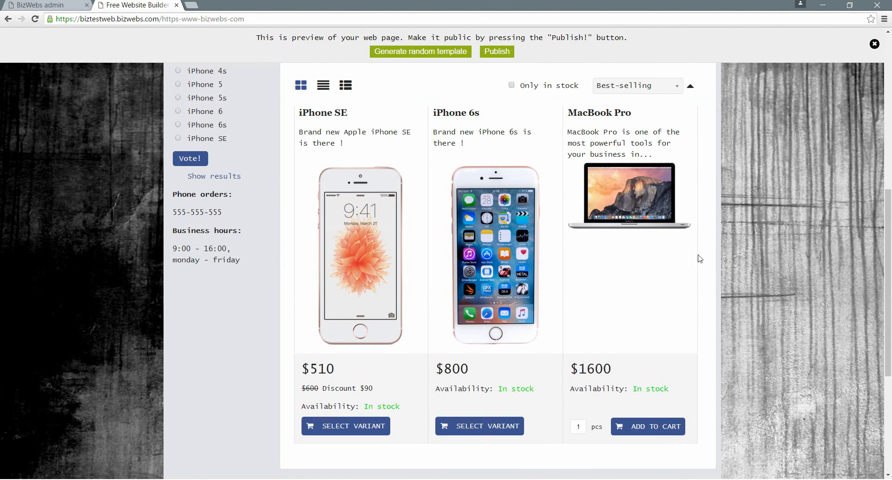
scroll(707, 290, "up", 1)
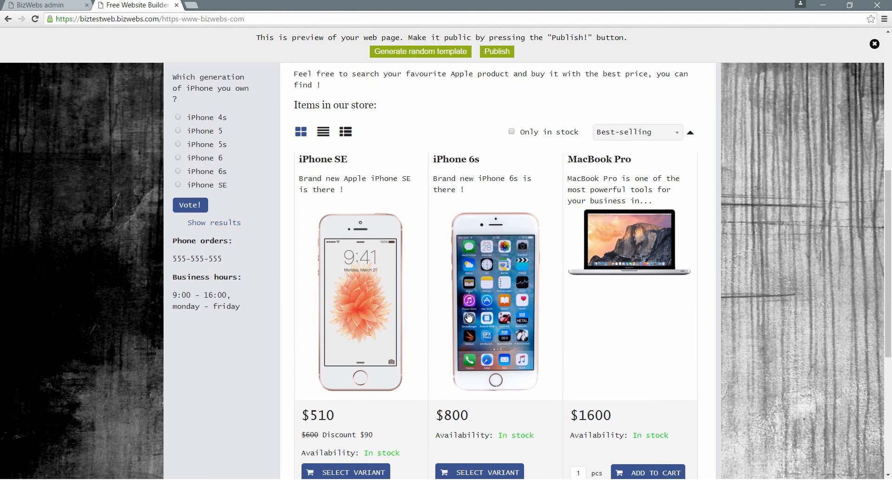
Step: Examine the iPhone SE product page and its enlarged photo, and return to the admin's custom CSS editor
left_click(359, 257)
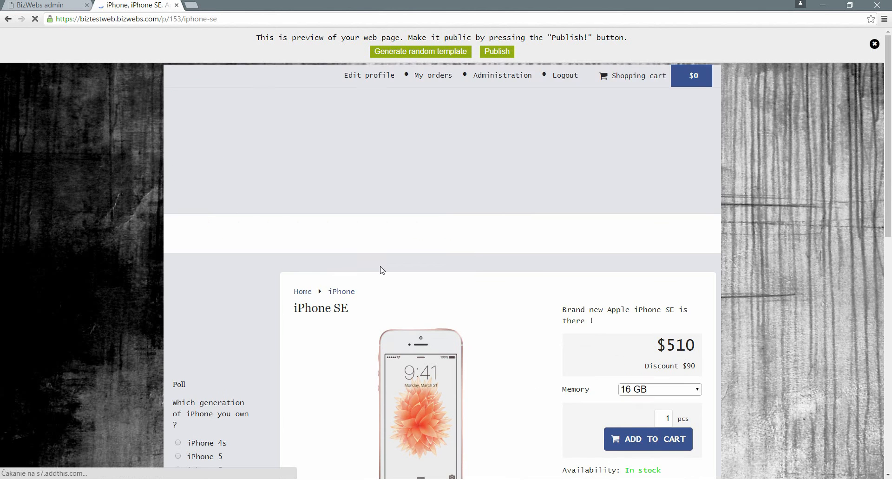
scroll(557, 256, "down", 2)
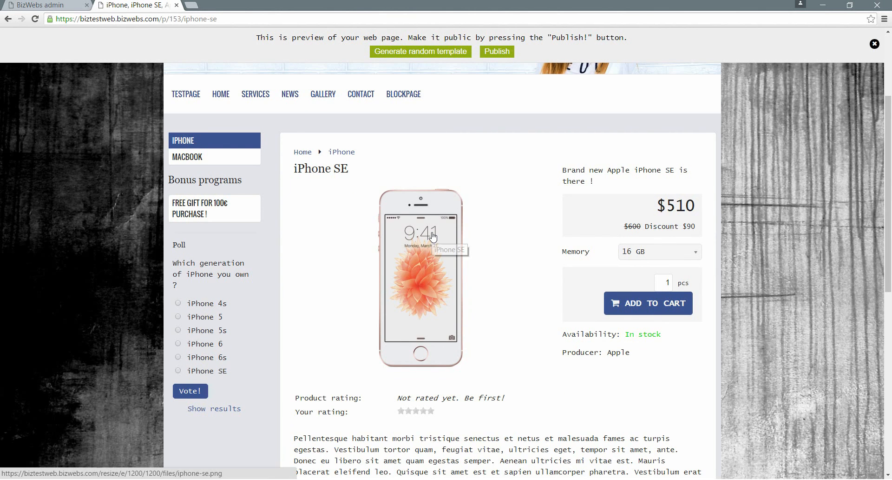
left_click(431, 231)
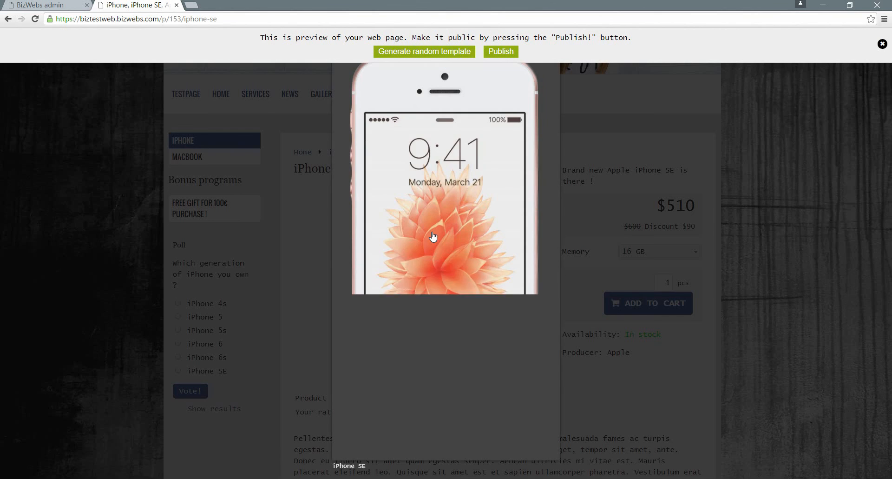
left_click(878, 42)
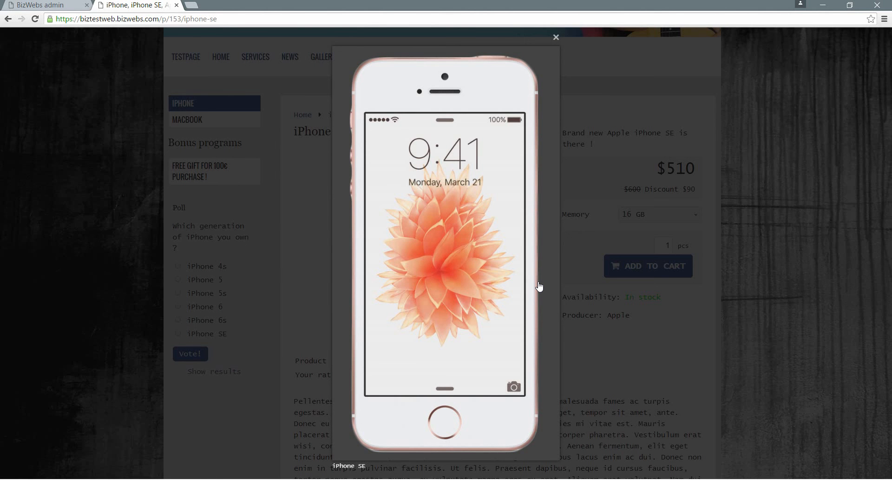
left_click(587, 256)
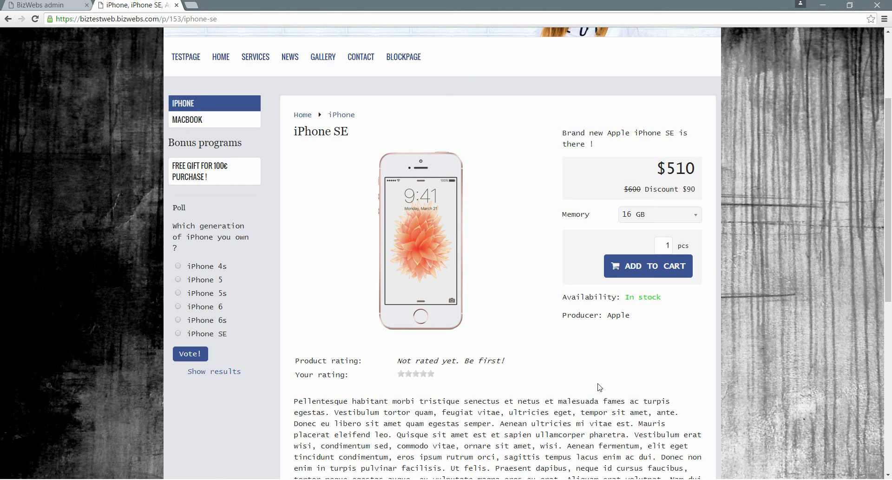
scroll(602, 395, "up", 2)
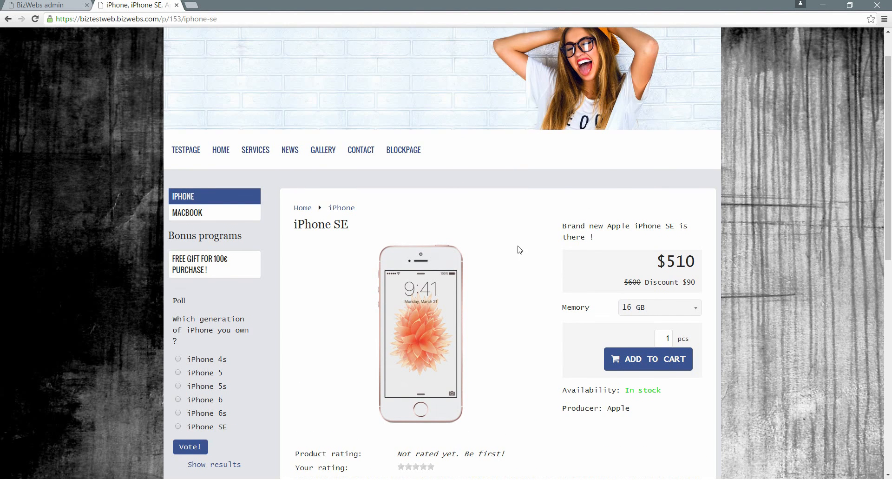
left_click(73, 6)
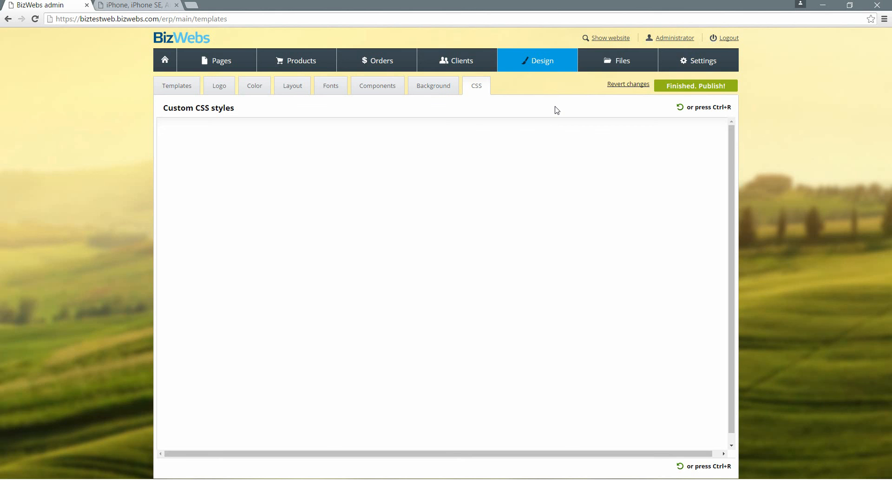